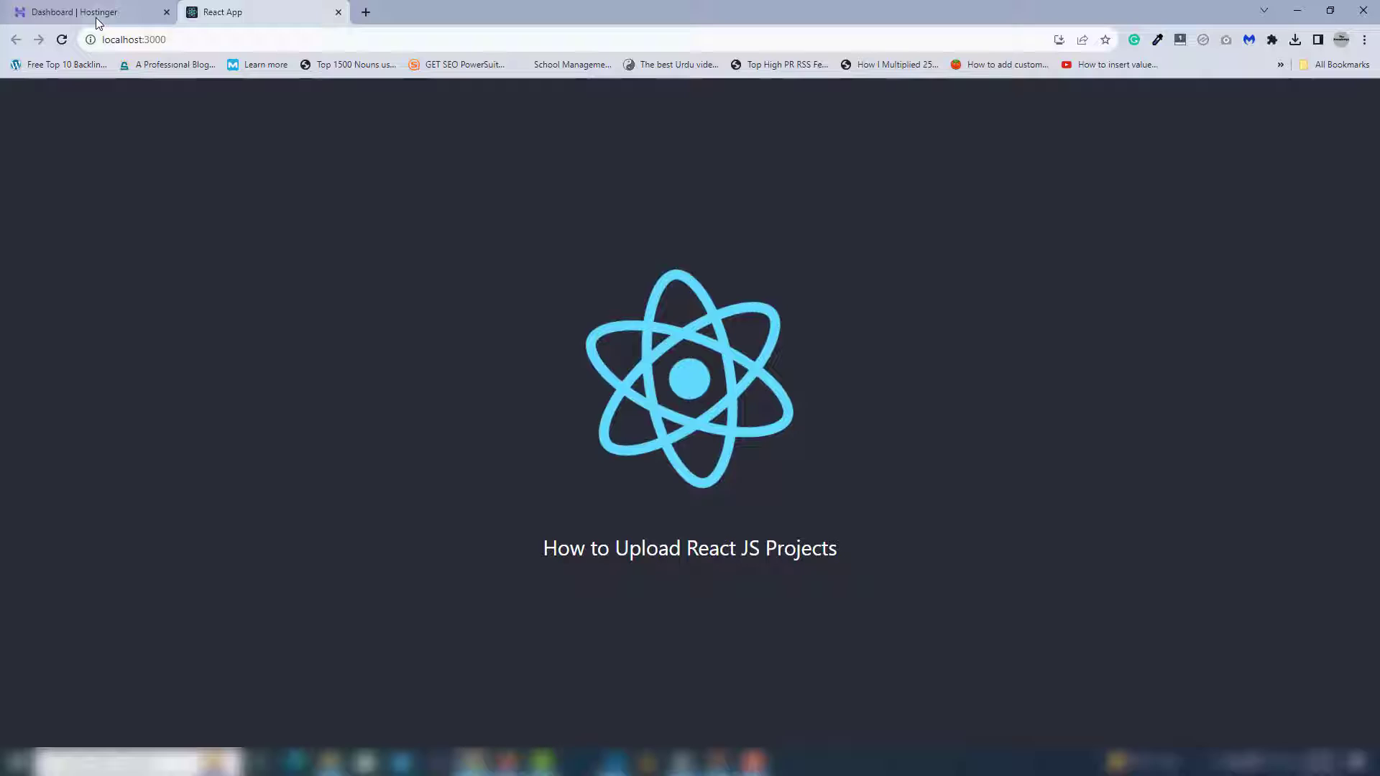
Bring up the Hostinger hPanel home page and open the Websites list.
{"action": "mouse_move", "coordinate": [98, 22]}
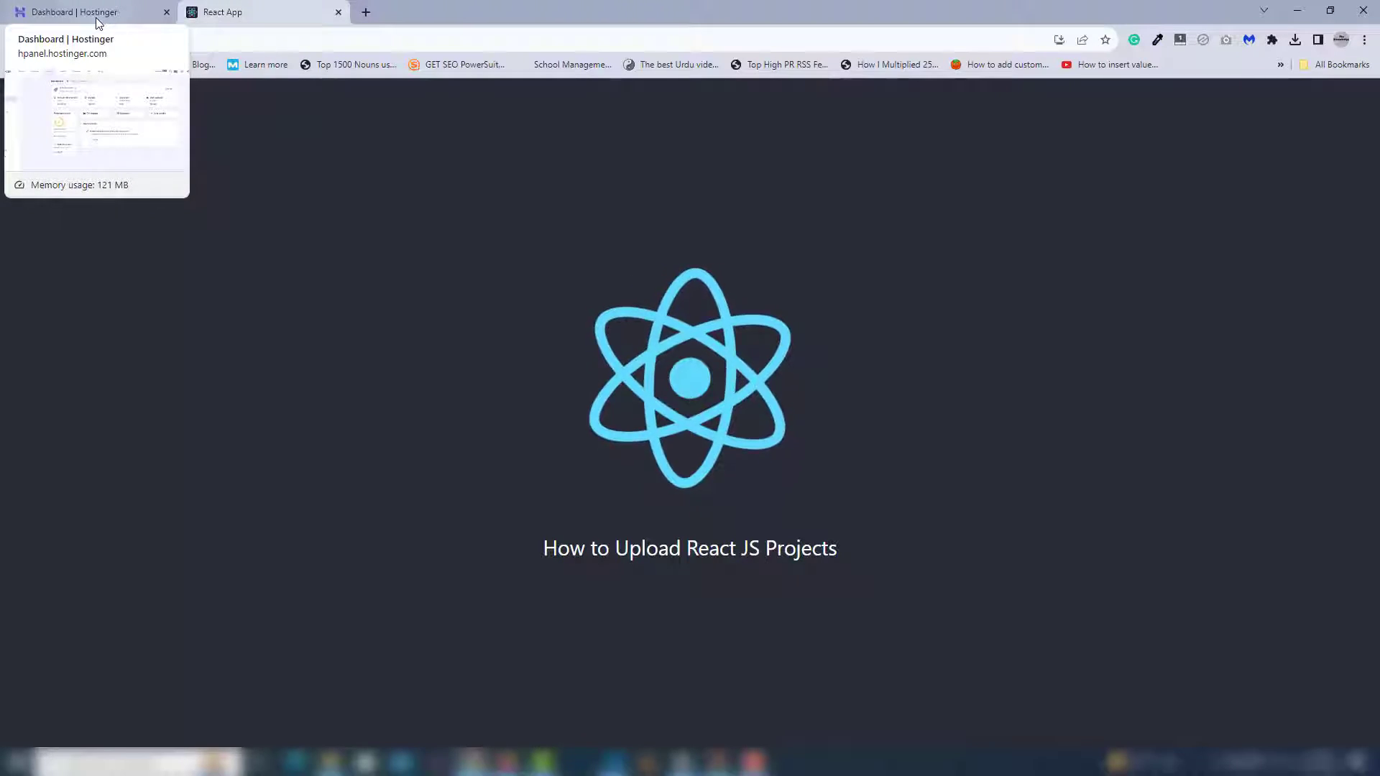
{"action": "left_click", "coordinate": [98, 22]}
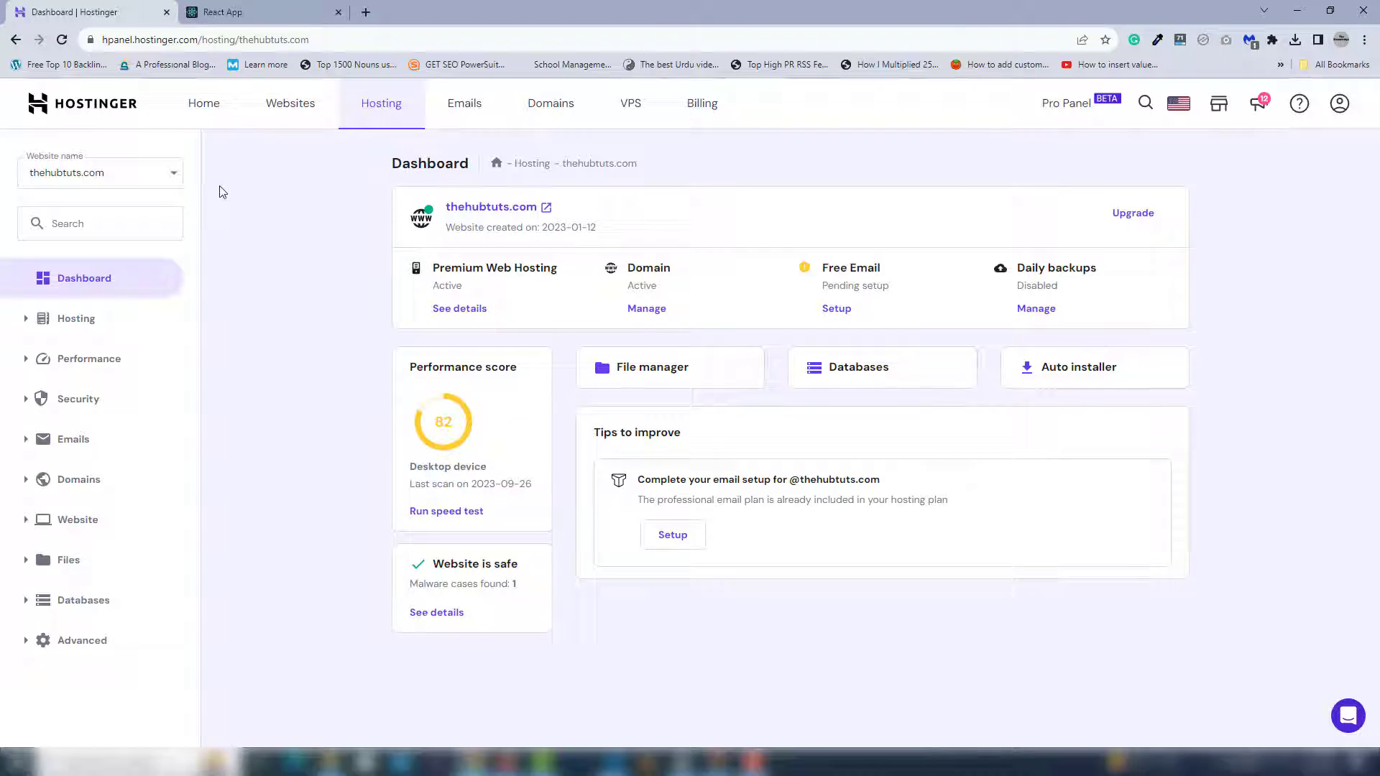
{"action": "left_click", "coordinate": [204, 109]}
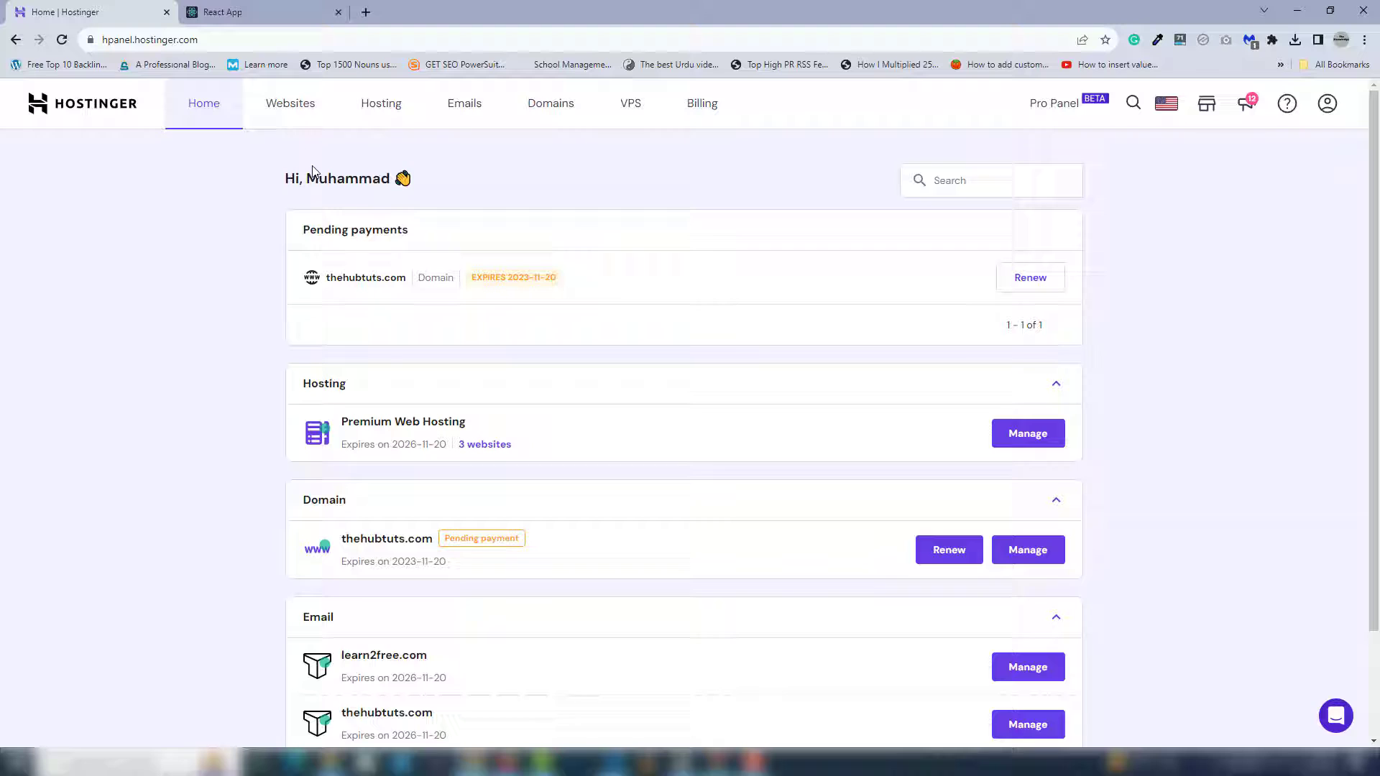
{"action": "left_click", "coordinate": [300, 103]}
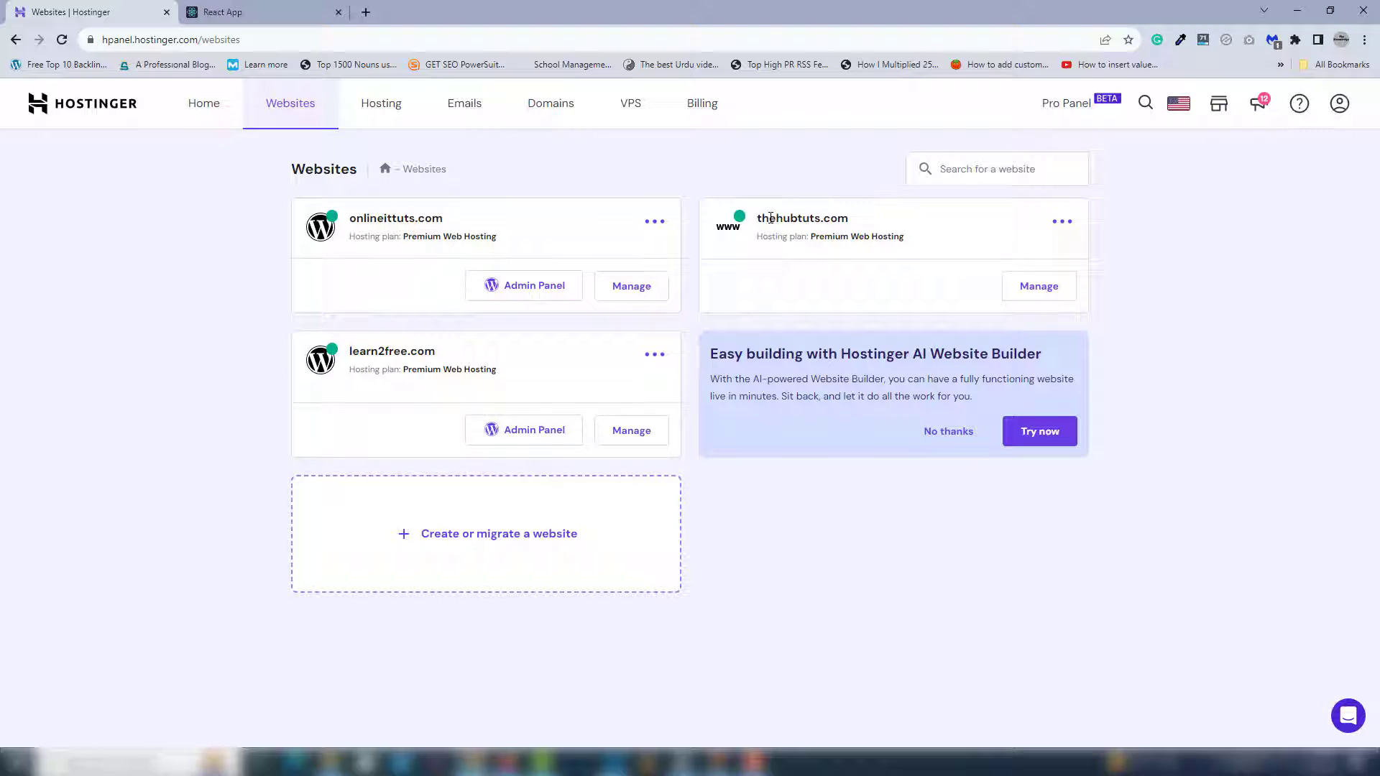
Load thehubtuts.com in a new tab and confirm it shows 403 Forbidden.
{"action": "left_click_drag", "start_coordinate": [759, 215], "coordinate": [851, 225]}
{"action": "key", "text": "ctrl+c"}
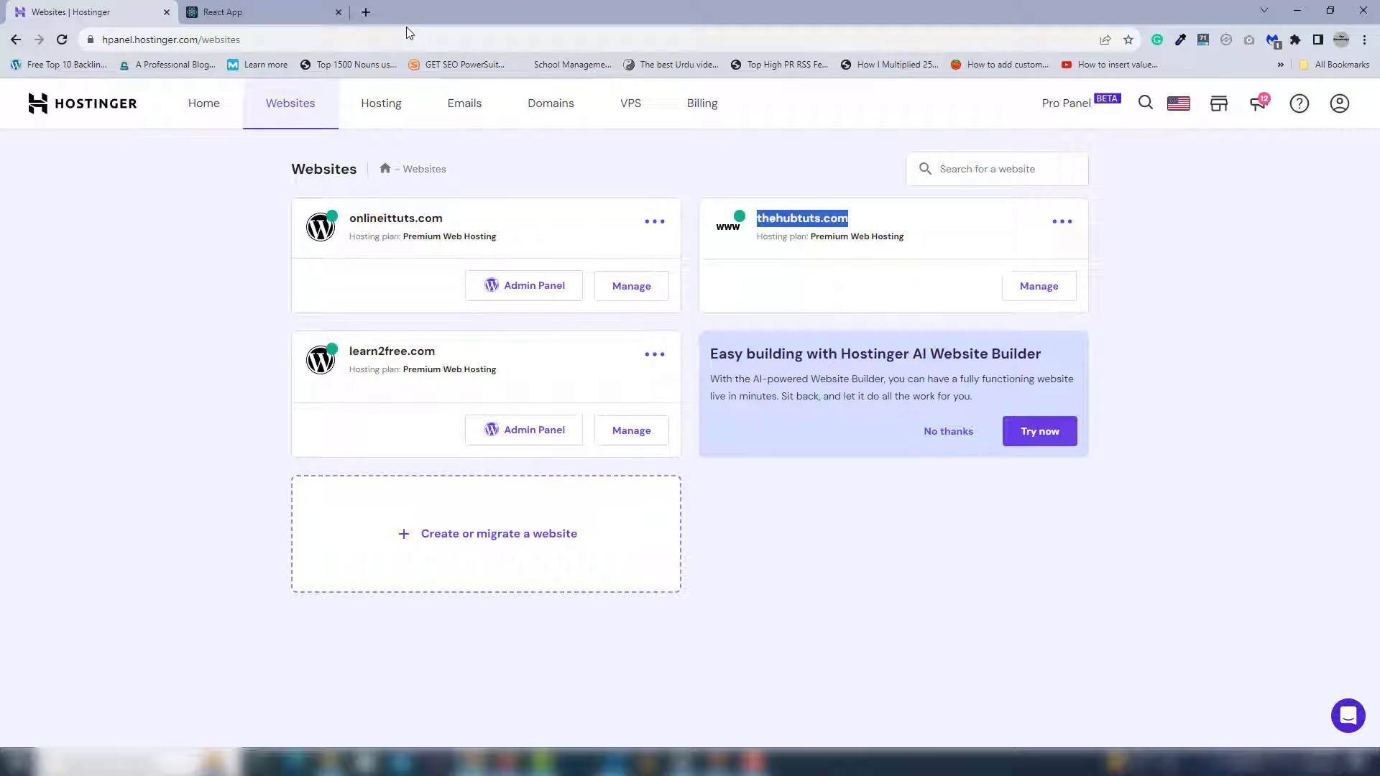
{"action": "left_click", "coordinate": [367, 12]}
{"action": "key", "text": "ctrl+v"}
{"action": "key", "text": "Return"}
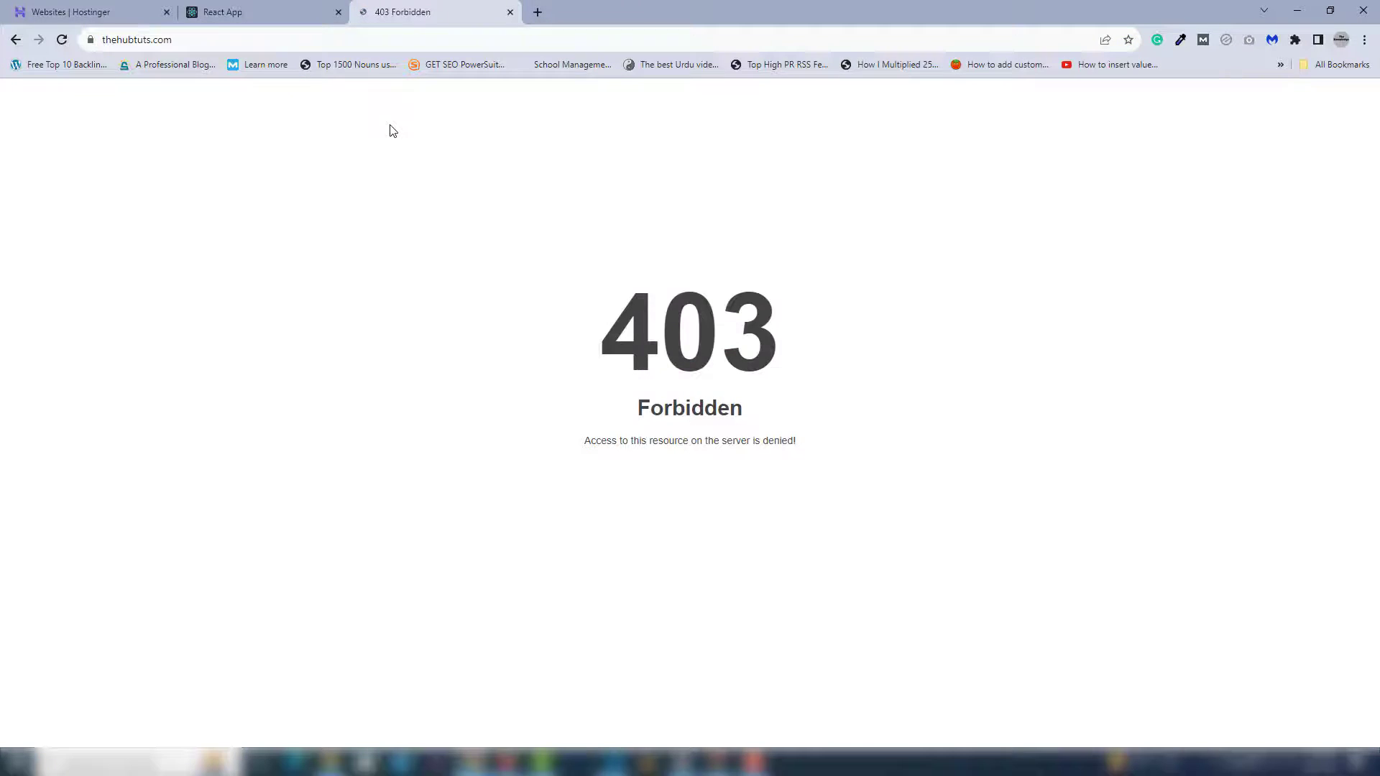
{"action": "left_click_drag", "start_coordinate": [611, 320], "coordinate": [793, 344]}
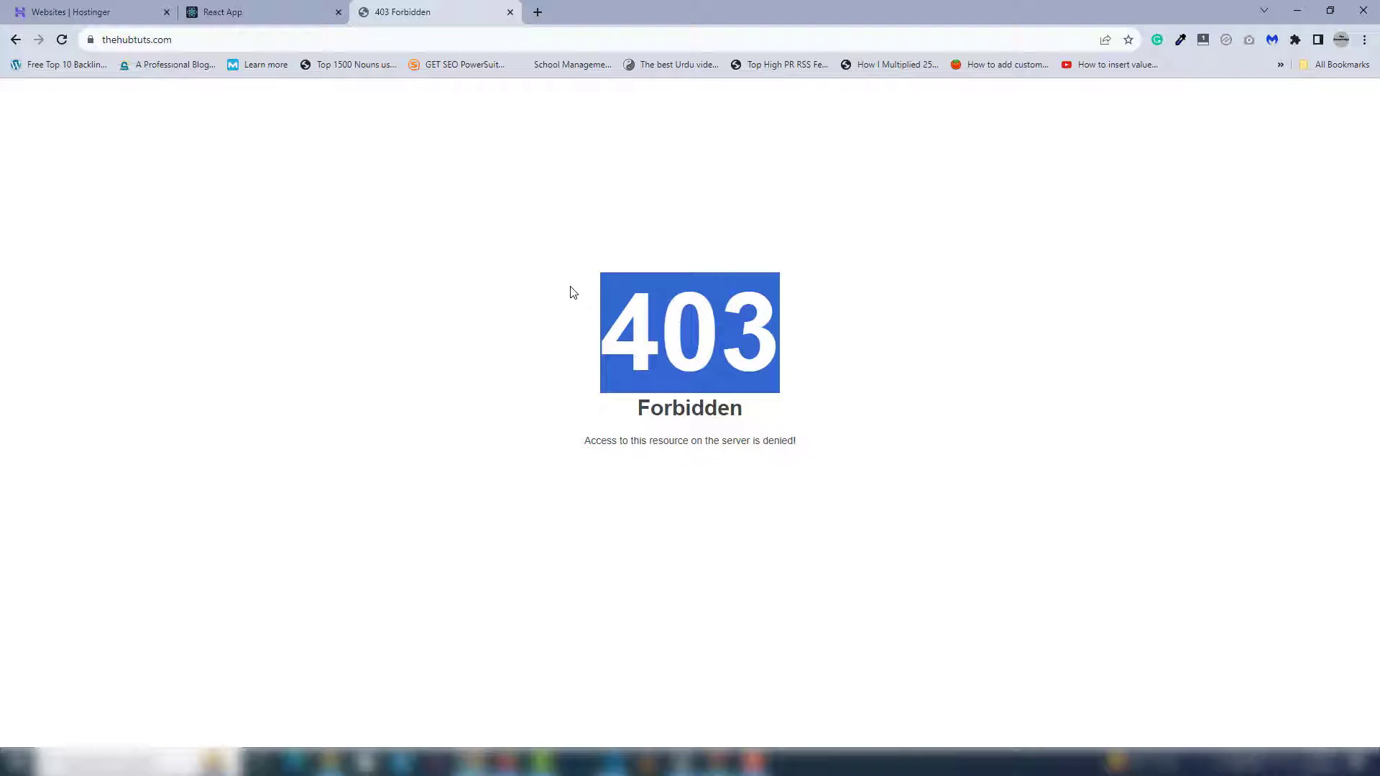
{"action": "left_click", "coordinate": [165, 6]}
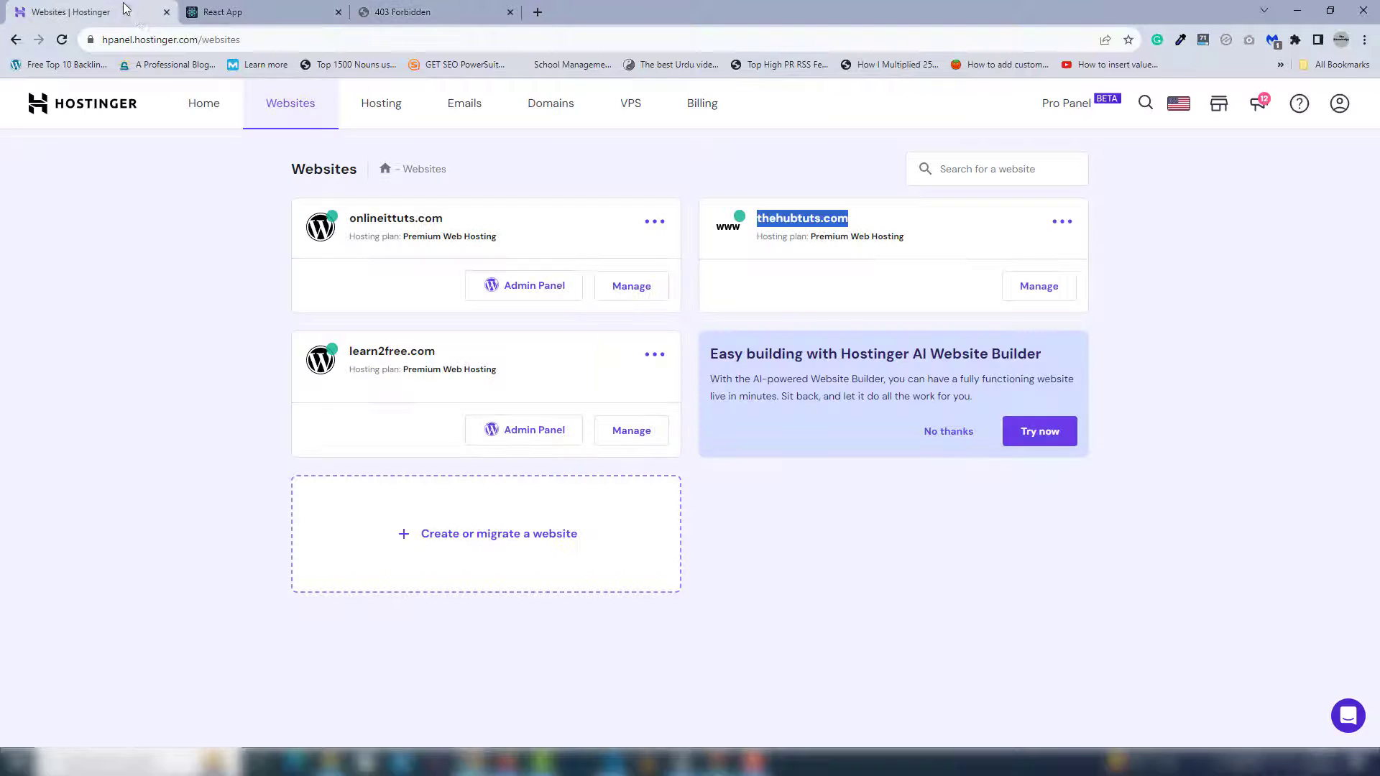
Open thehubtuts.com's public_html in File Manager, find it empty, and recheck the 403 page.
{"action": "left_click", "coordinate": [1031, 291]}
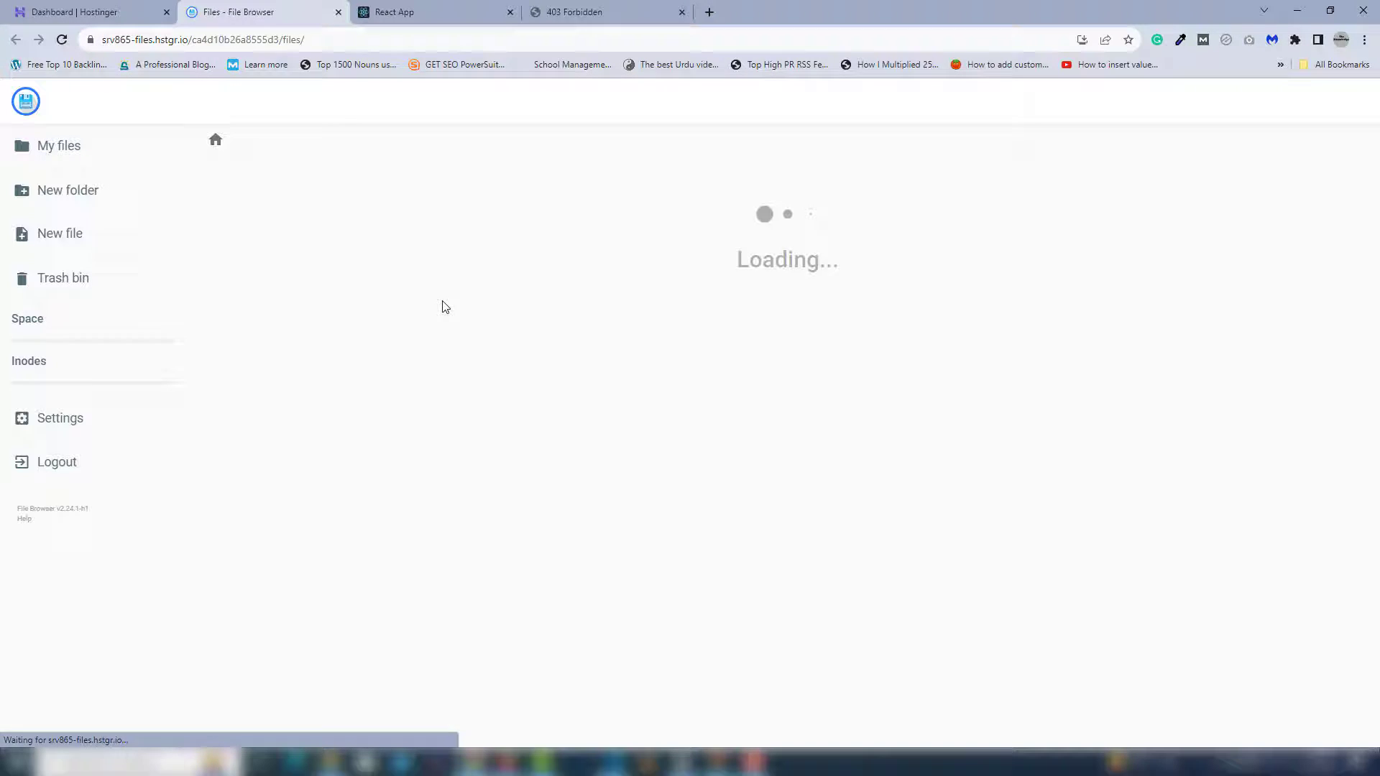
{"action": "left_click", "coordinate": [286, 214]}
{"action": "double_click", "coordinate": [286, 214]}
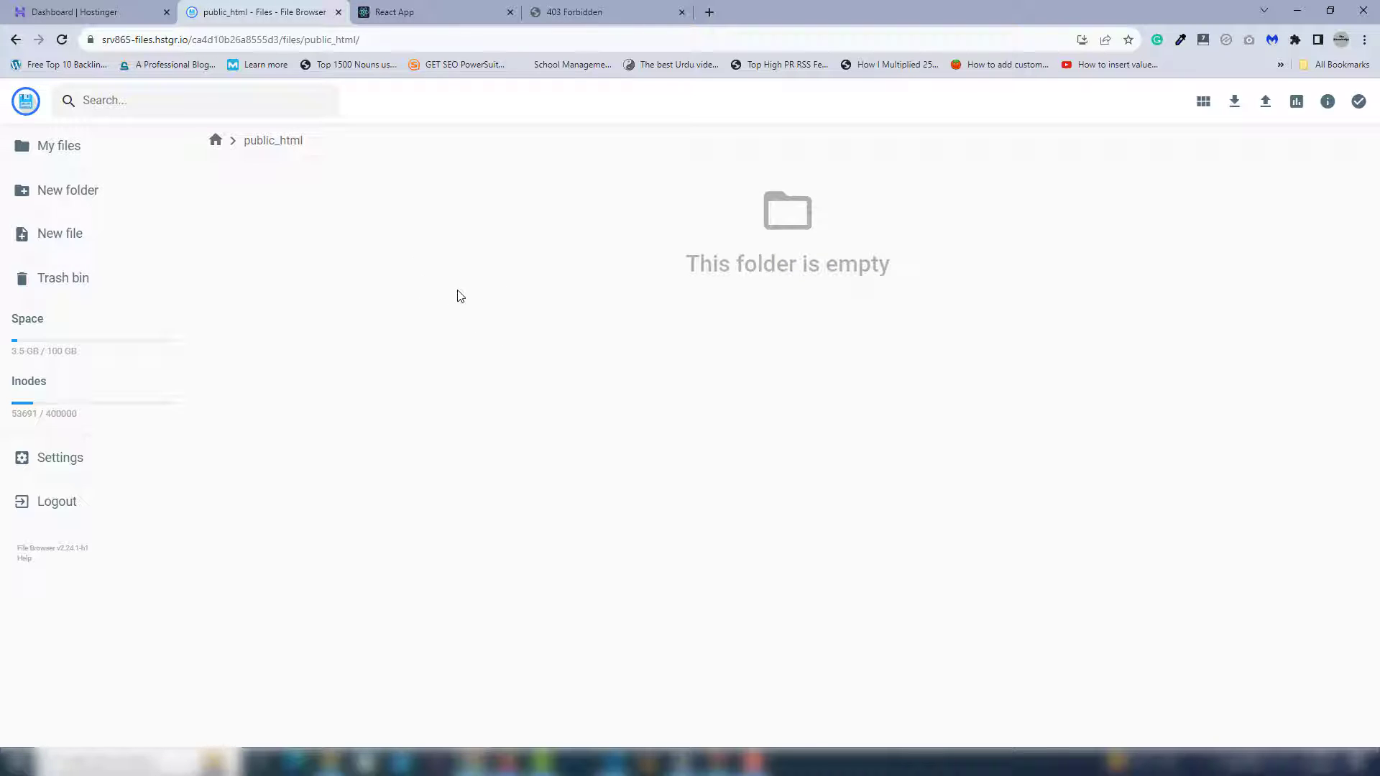
{"action": "left_click_drag", "start_coordinate": [568, 12], "coordinate": [395, 13]}
{"action": "left_click", "coordinate": [429, 201]}
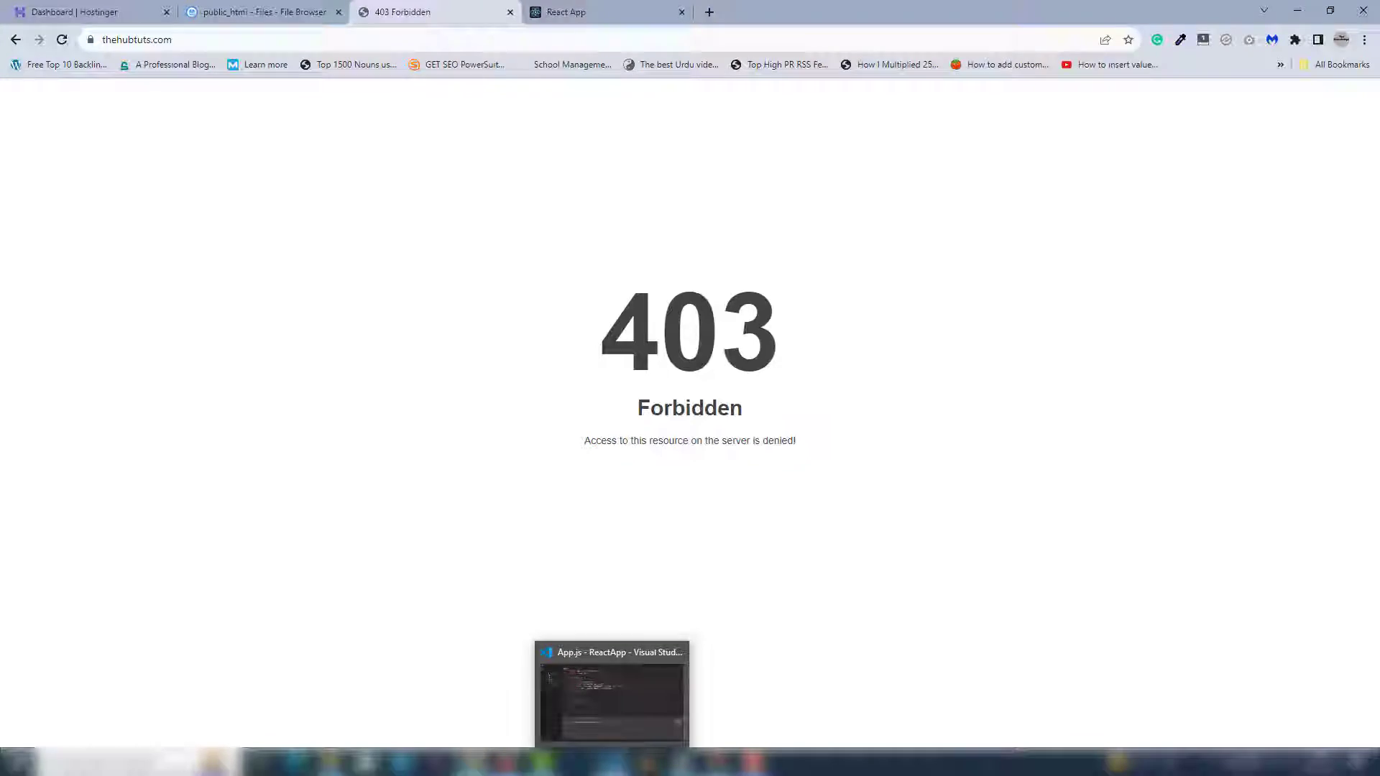
Replace the App.js heading text with 'We are Learning ReactJS' and save.
{"action": "left_click", "coordinate": [615, 762]}
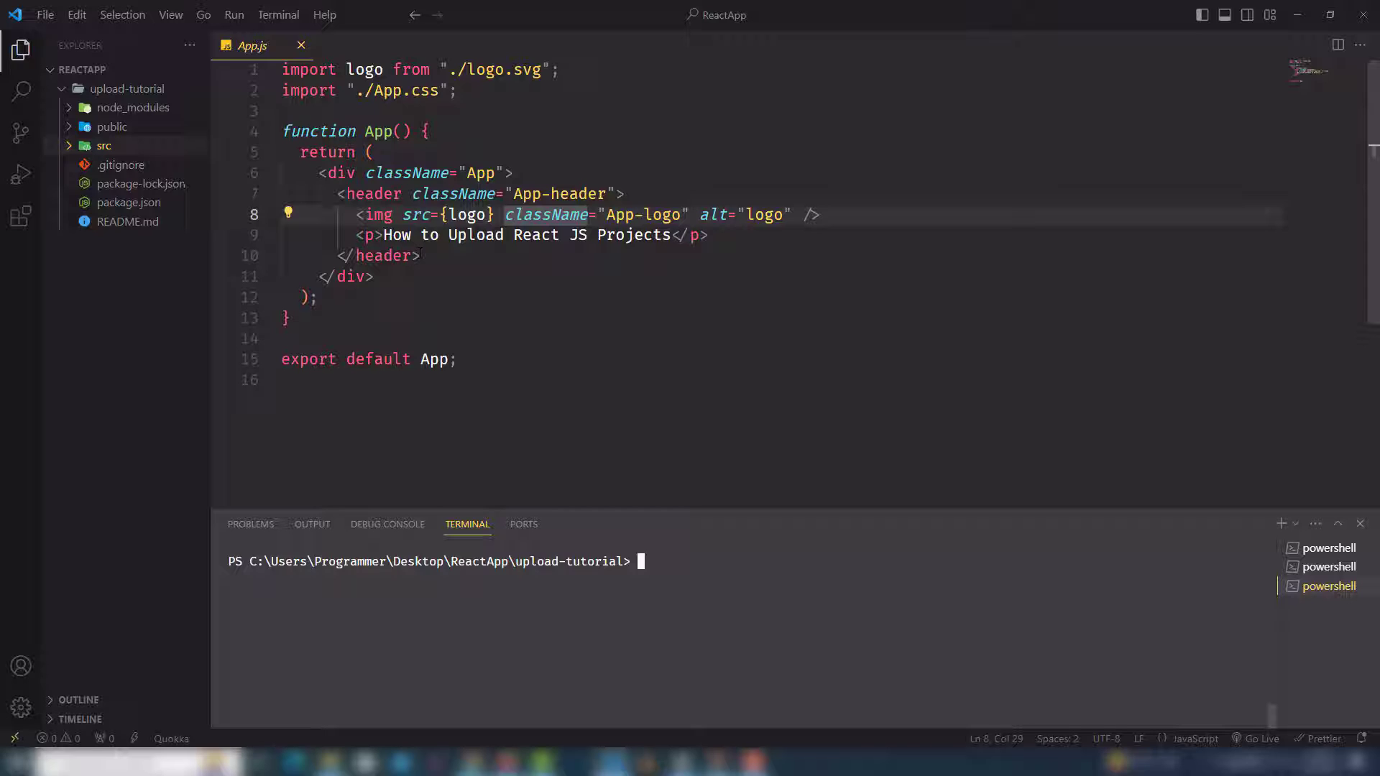
{"action": "mouse_move", "coordinate": [383, 235]}
{"action": "left_mouse_down"}
{"action": "mouse_move", "coordinate": [671, 235]}
{"action": "mouse_move", "coordinate": [384, 237]}
{"action": "left_mouse_up"}
{"action": "key", "text": "Escape"}
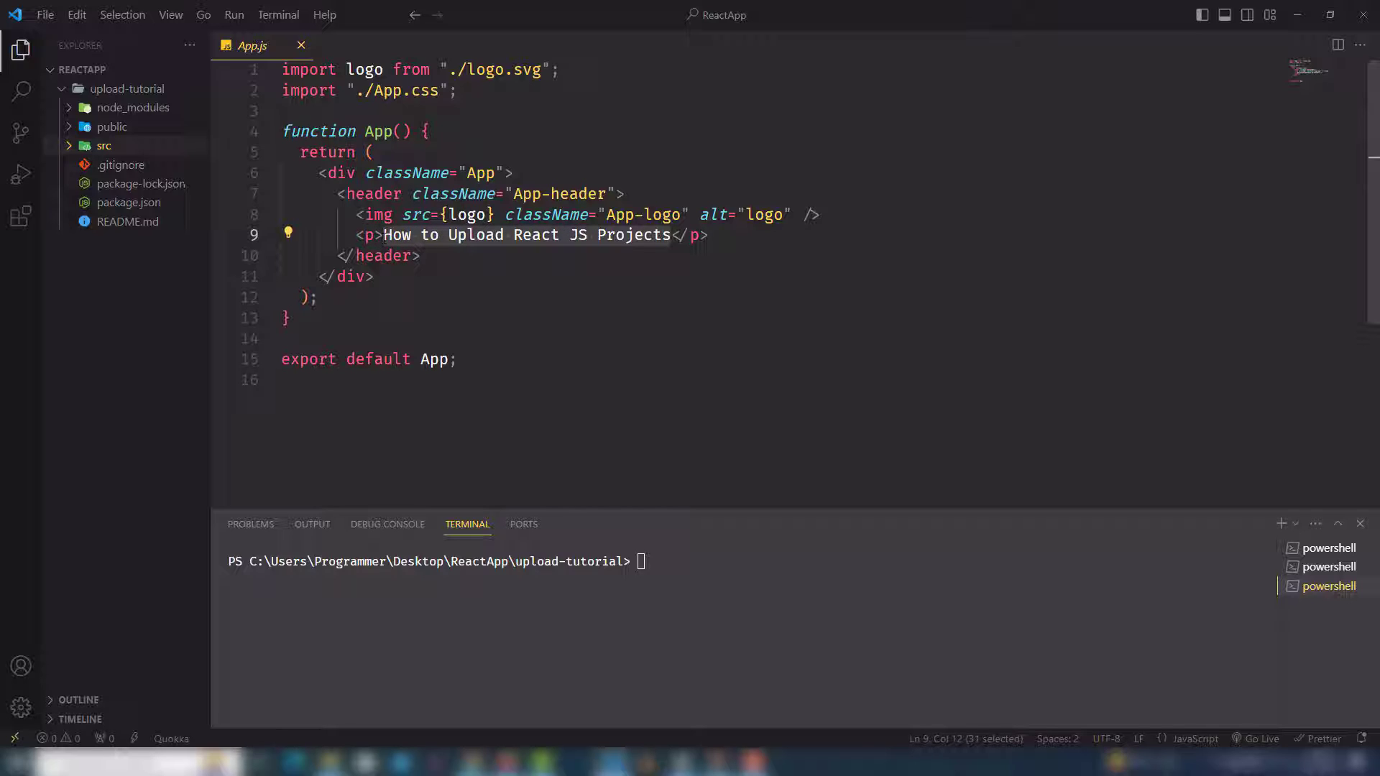
{"action": "type", "text": "We are Lea"}
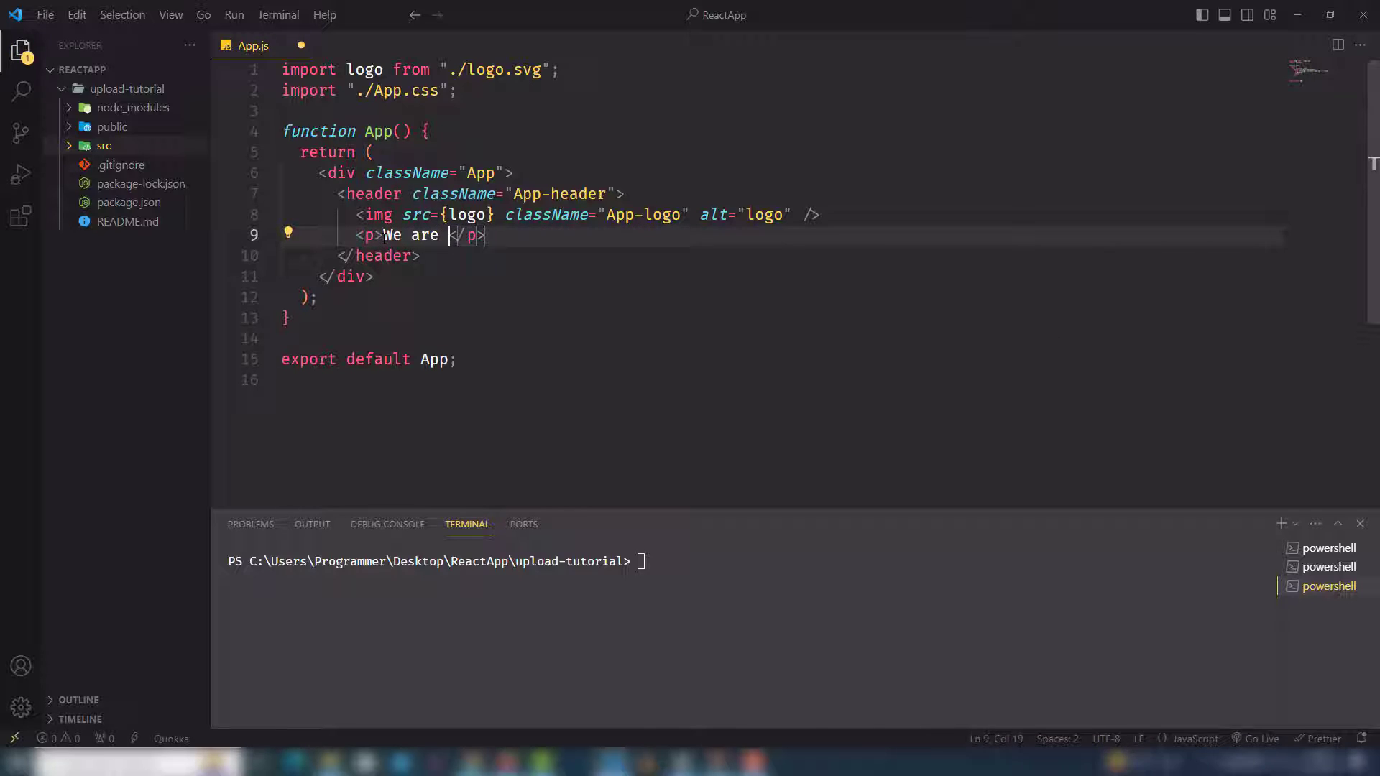
{"action": "type", "text": "rning ReactJ"}
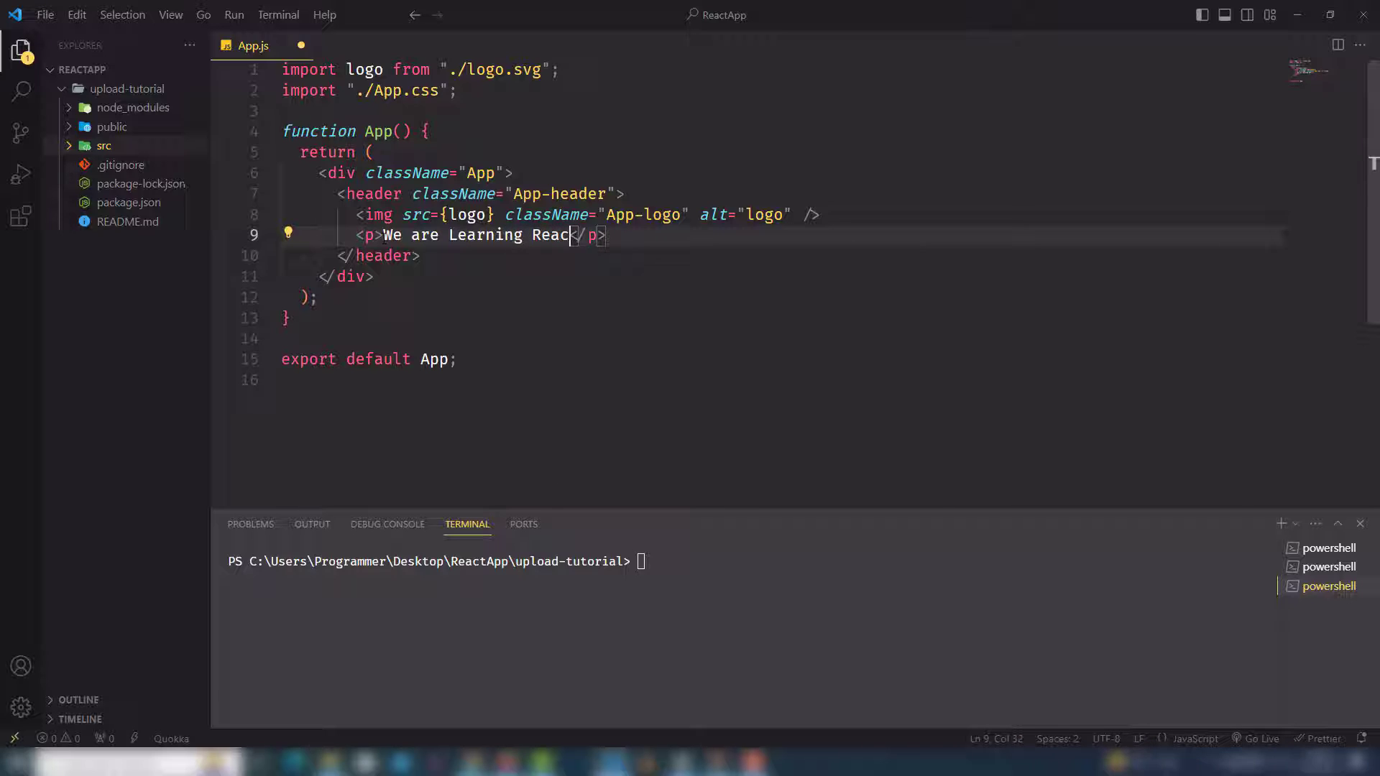
{"action": "type", "text": "S"}
{"action": "key", "text": "ctrl+s"}
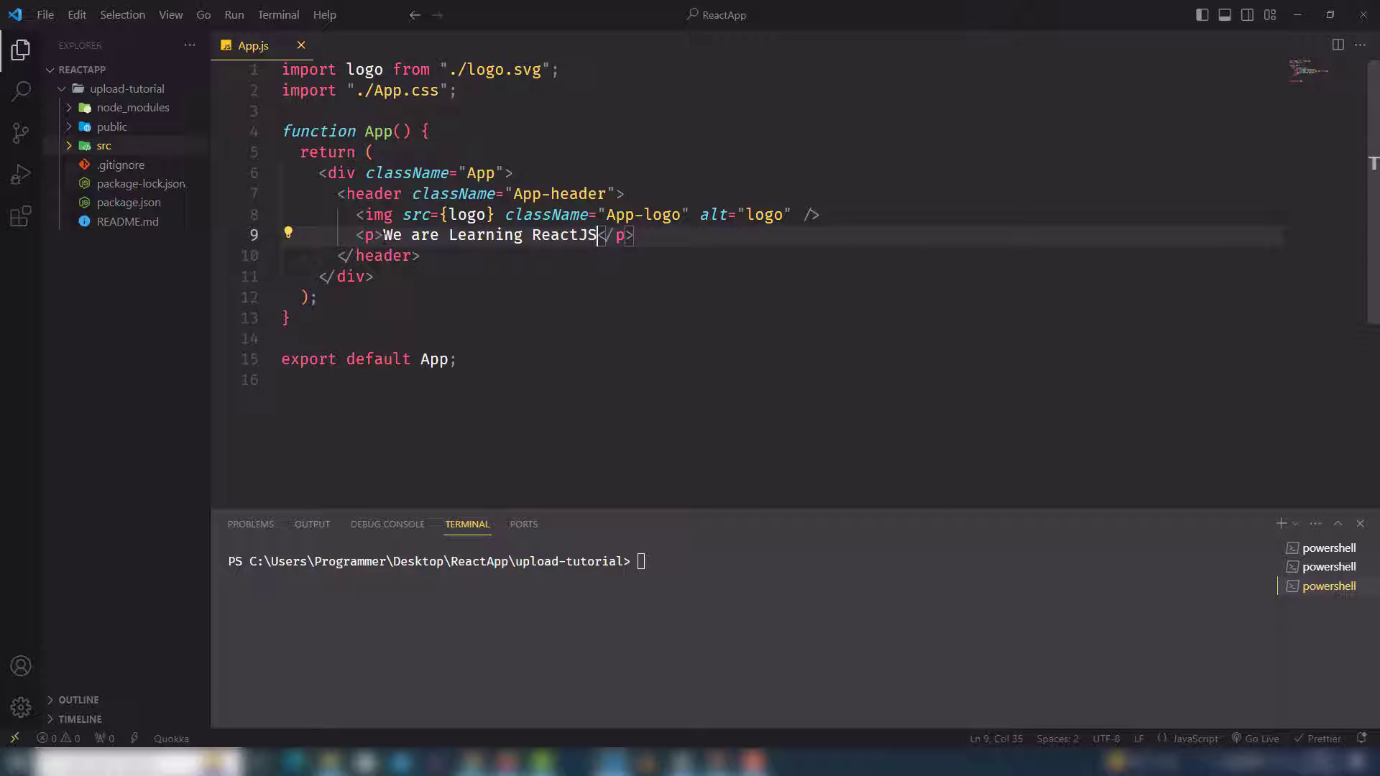
Preview the change with npm start, then stop the development server.
{"action": "left_click", "coordinate": [666, 577]}
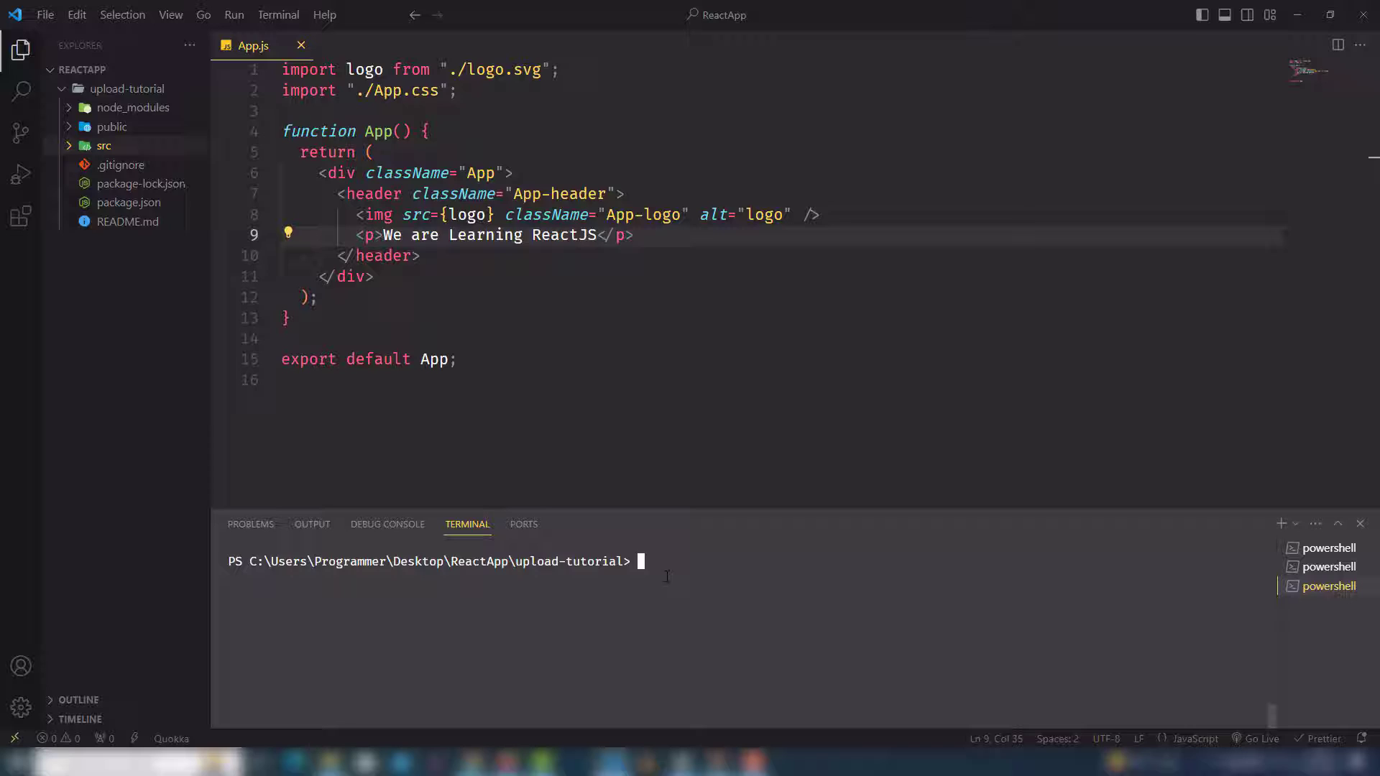
{"action": "type", "text": "npm start"}
{"action": "key", "text": "Return"}
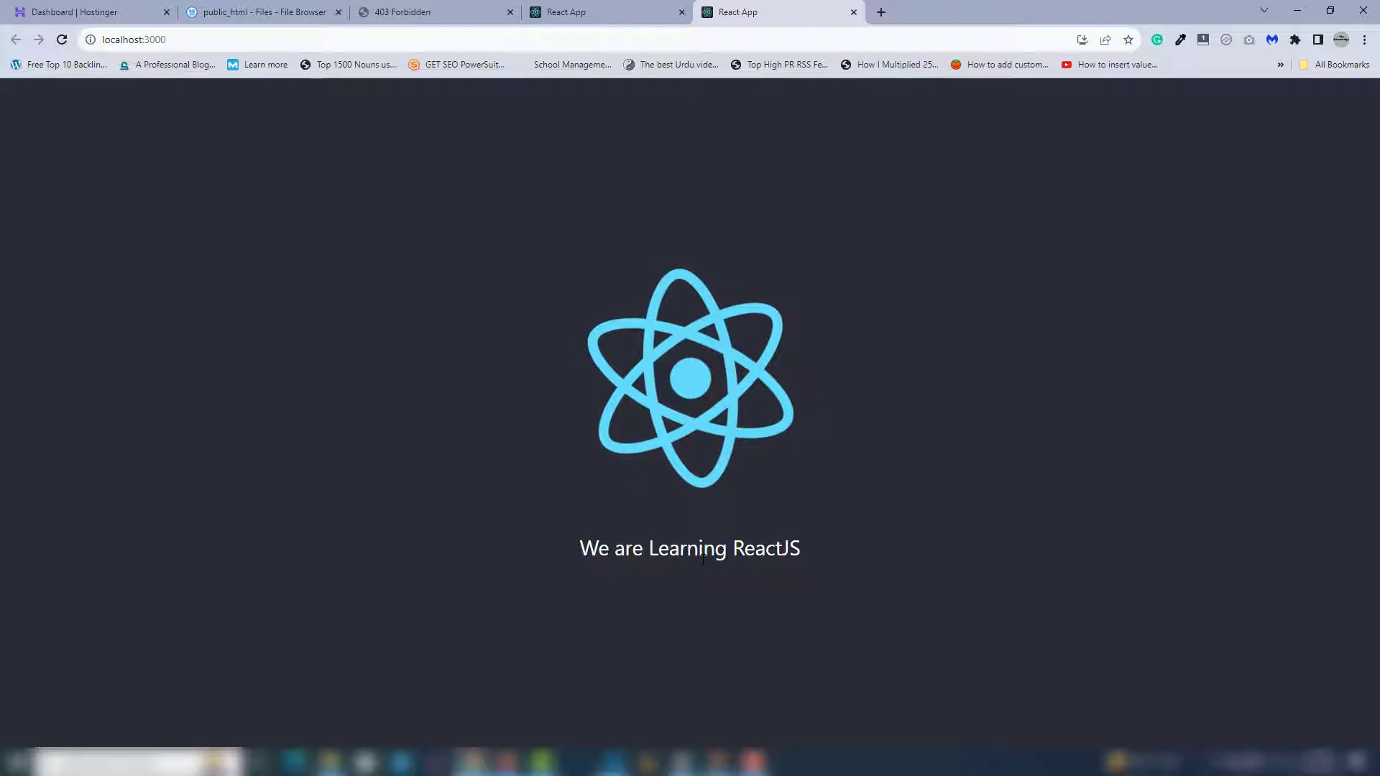
{"action": "key", "text": "ctrl+w"}
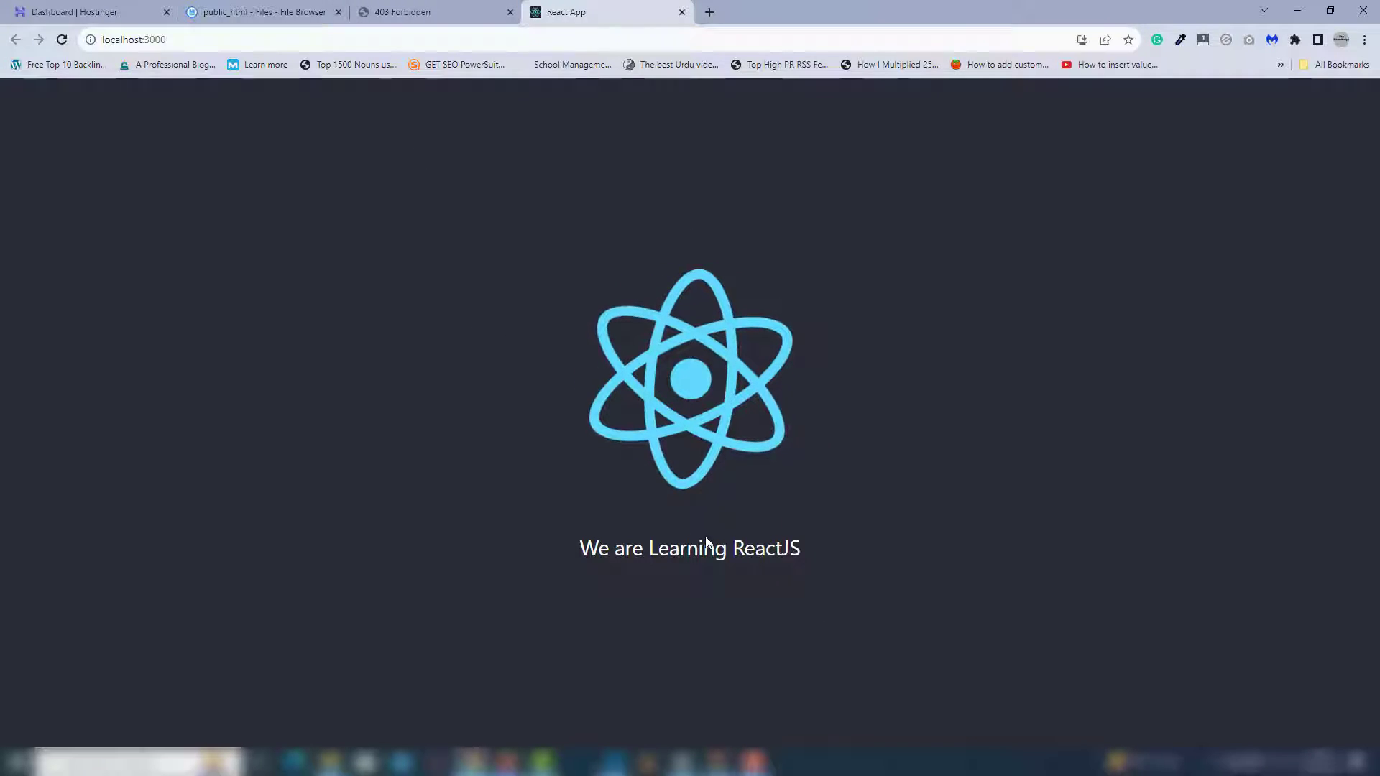
{"action": "key", "text": "alt+Tab"}
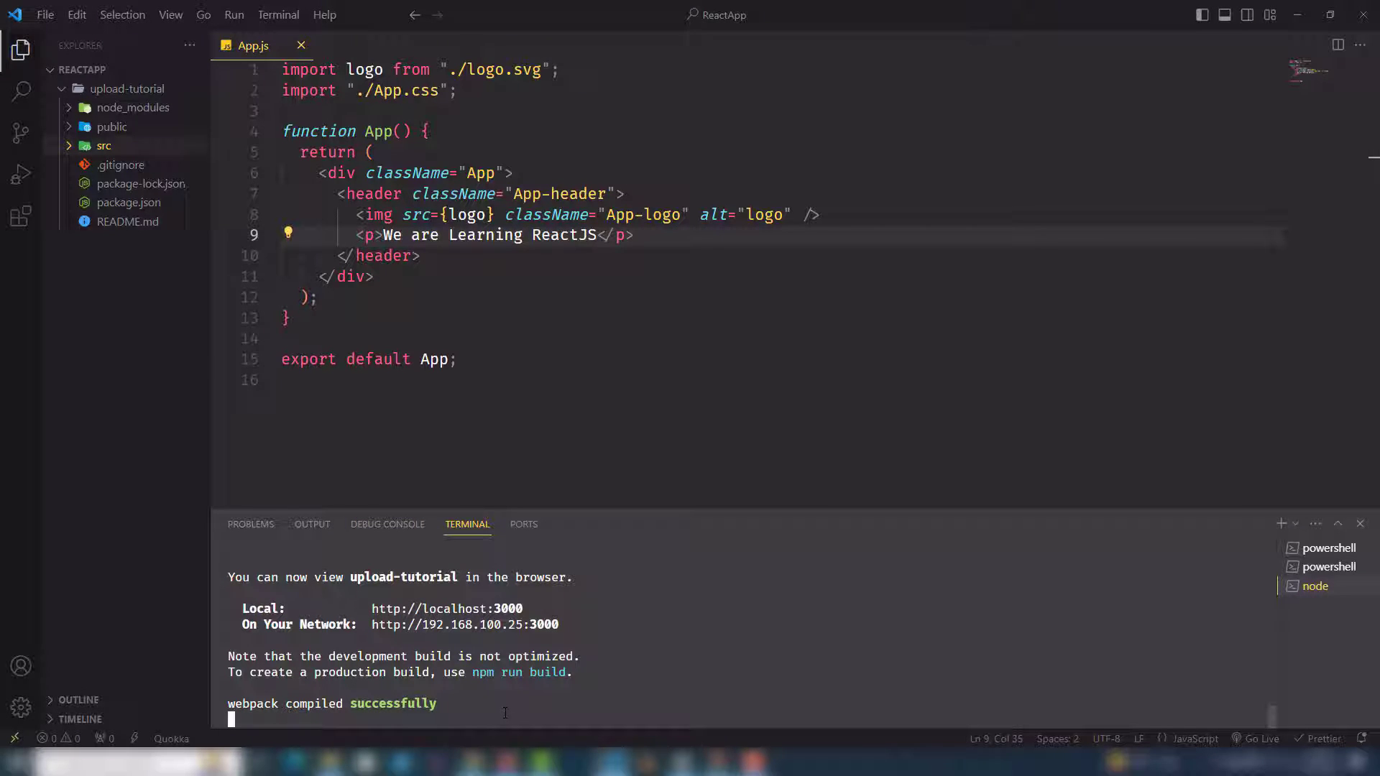
{"action": "key", "text": "ctrl+c"}
{"action": "key", "text": "ctrl+c"}
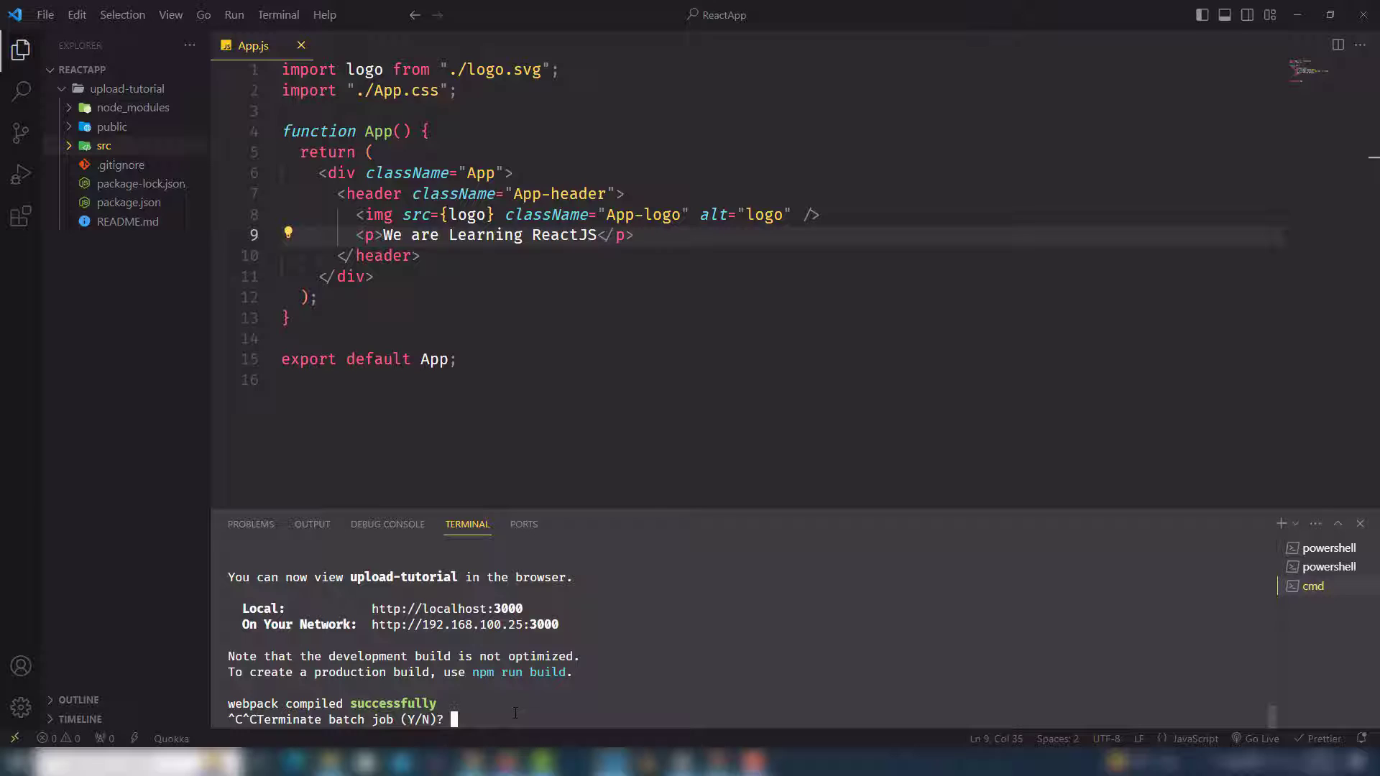
{"action": "type", "text": "y"}
{"action": "key", "text": "Return"}
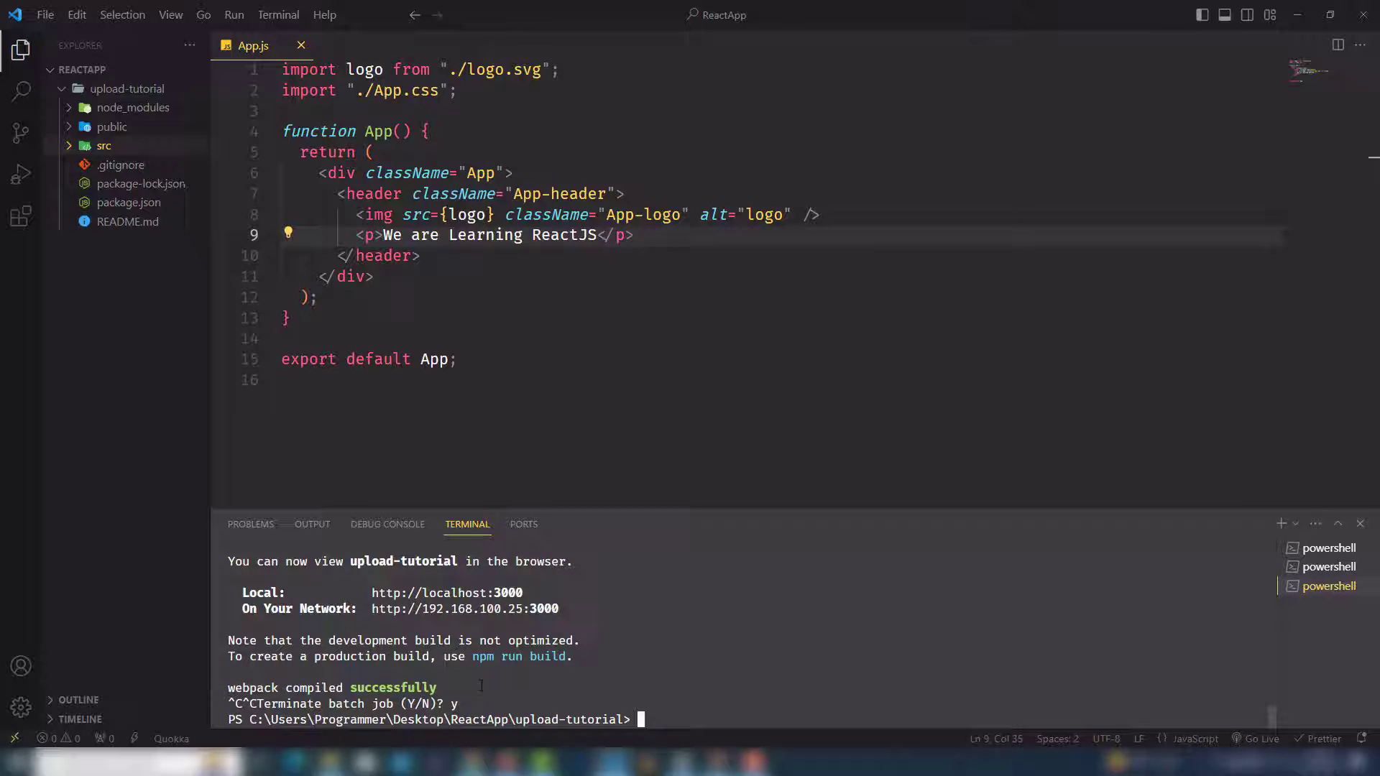
In package.json, start a new "homepage" entry below the name line.
{"action": "left_click", "coordinate": [127, 204]}
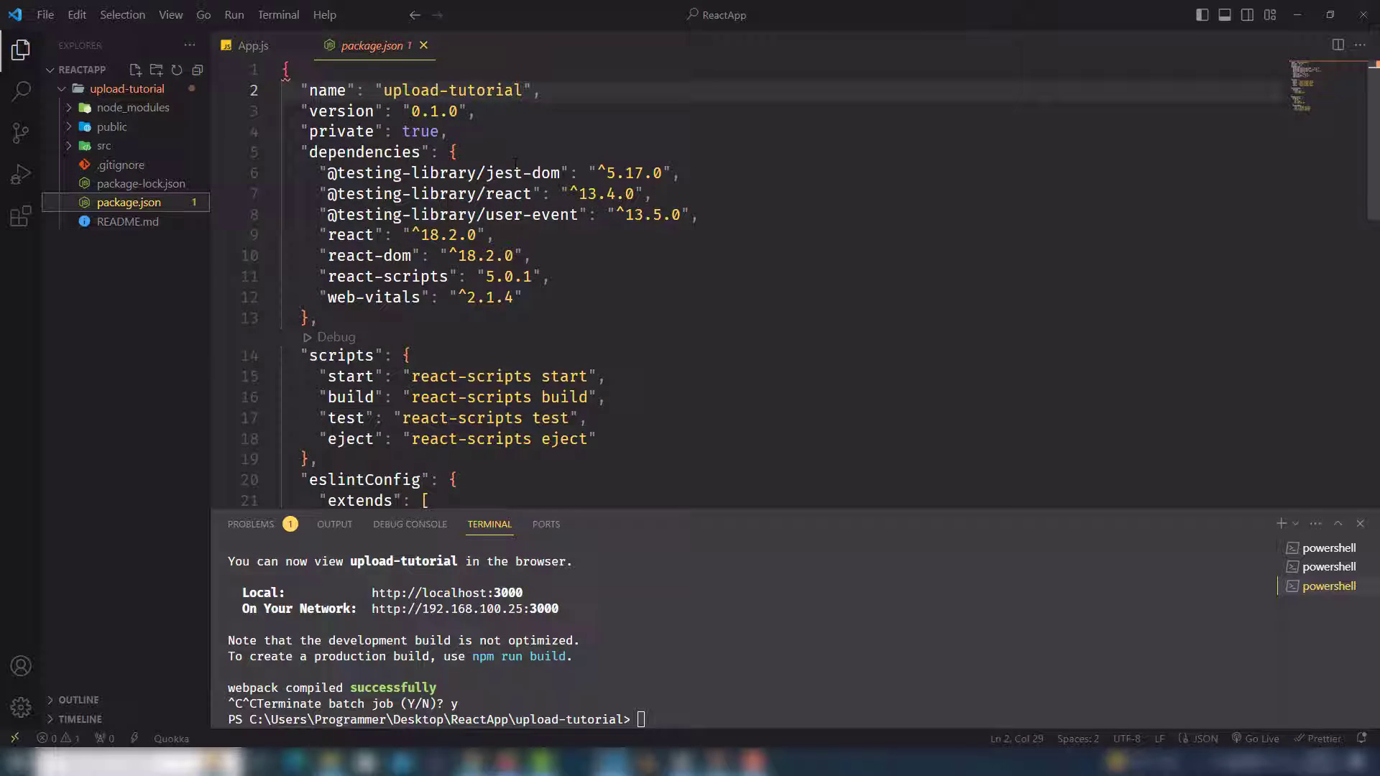
{"action": "left_click", "coordinate": [564, 97]}
{"action": "key", "text": "Return"}
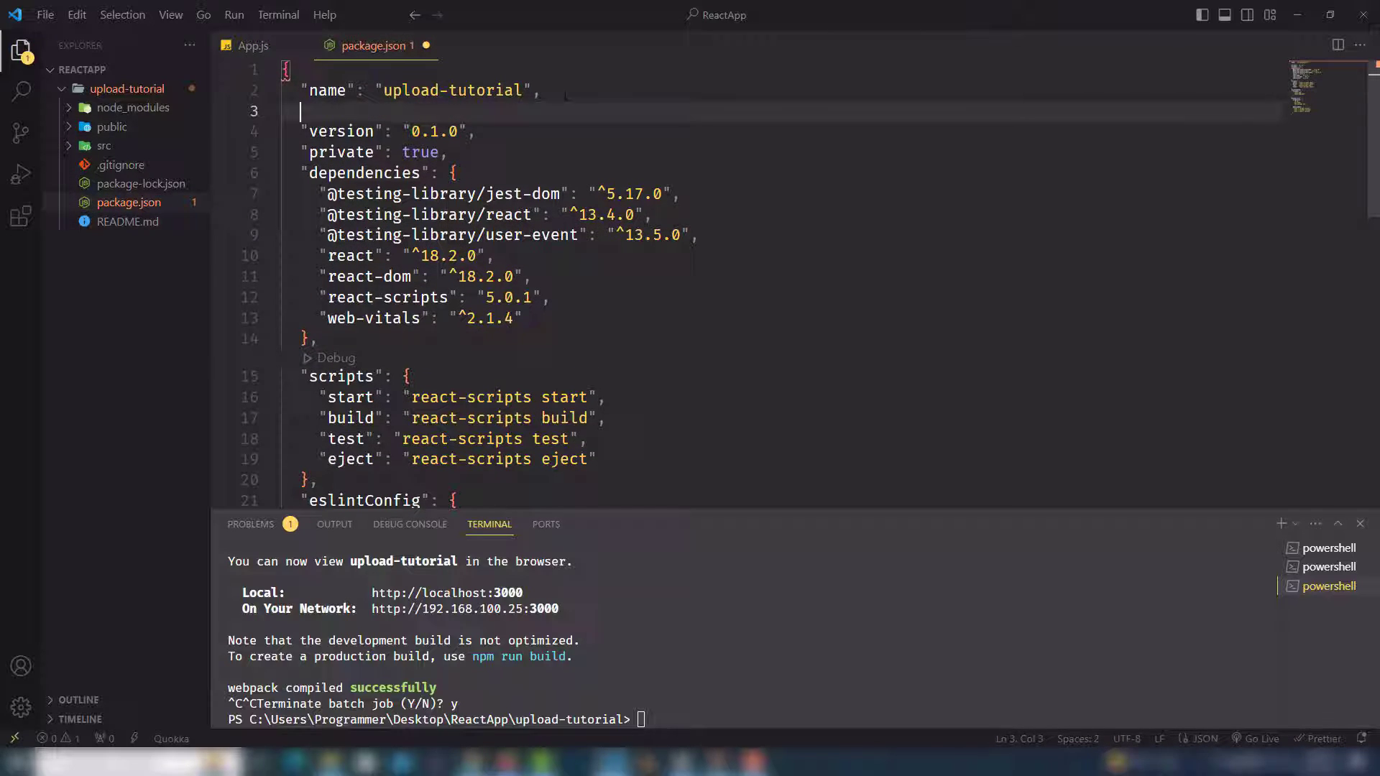
{"action": "type", "text": "\"homepage"}
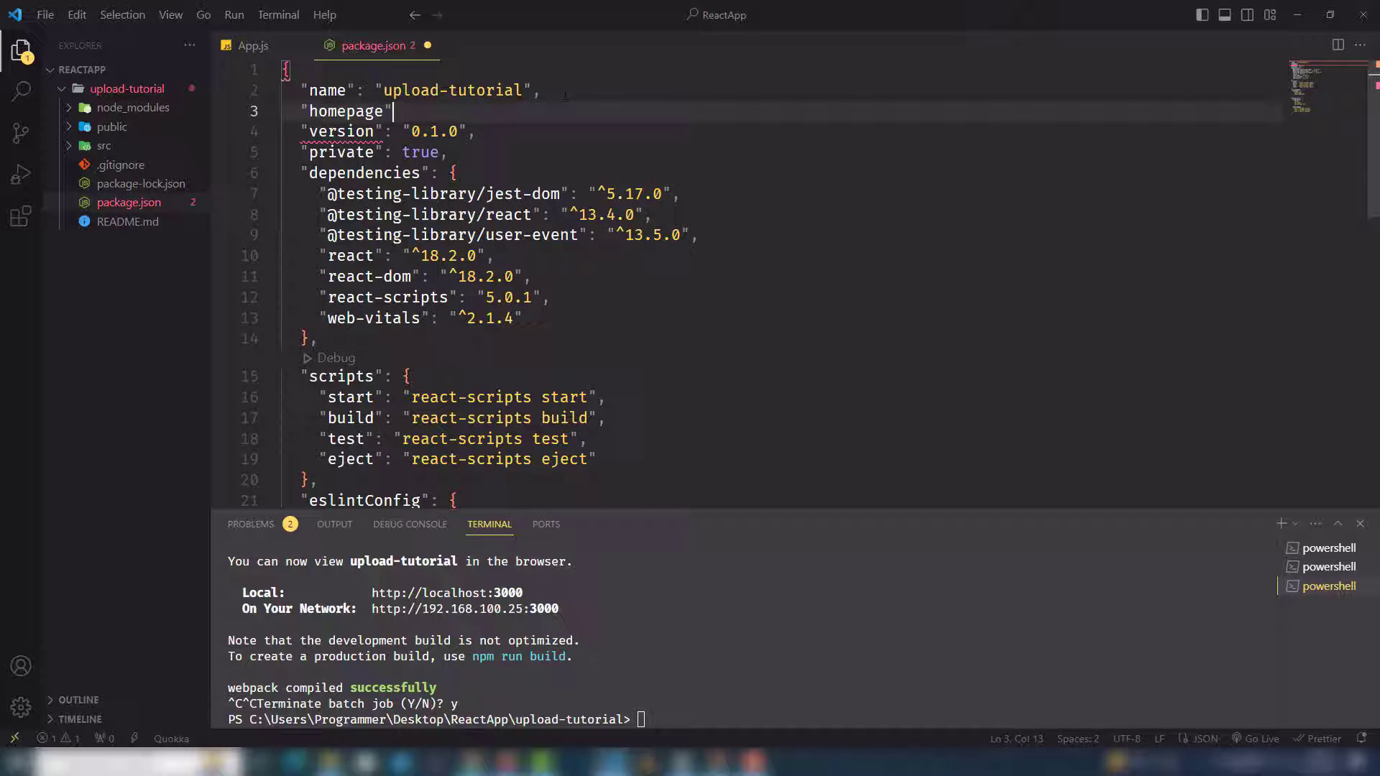
{"action": "type", "text": "\" : \""}
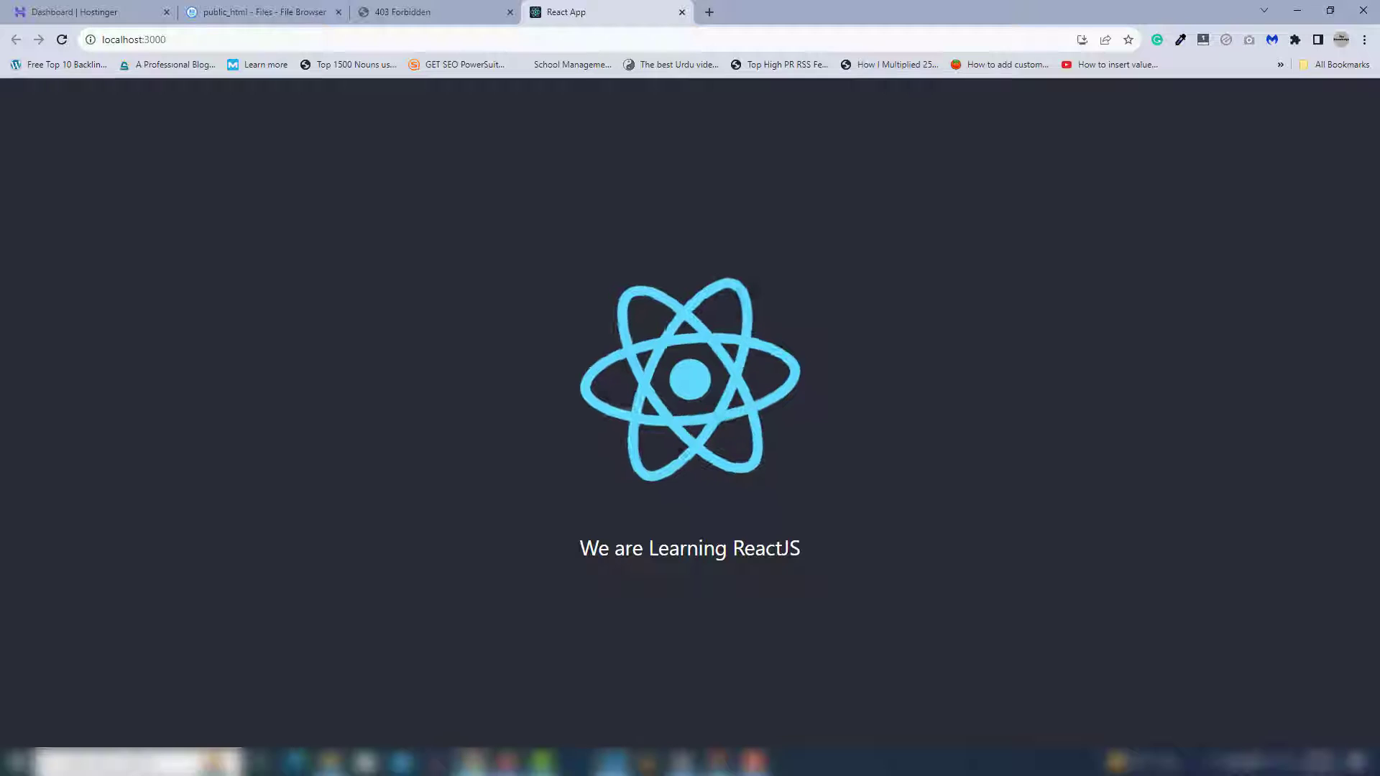
{"action": "left_click", "coordinate": [472, 761]}
{"action": "left_click", "coordinate": [392, 12]}
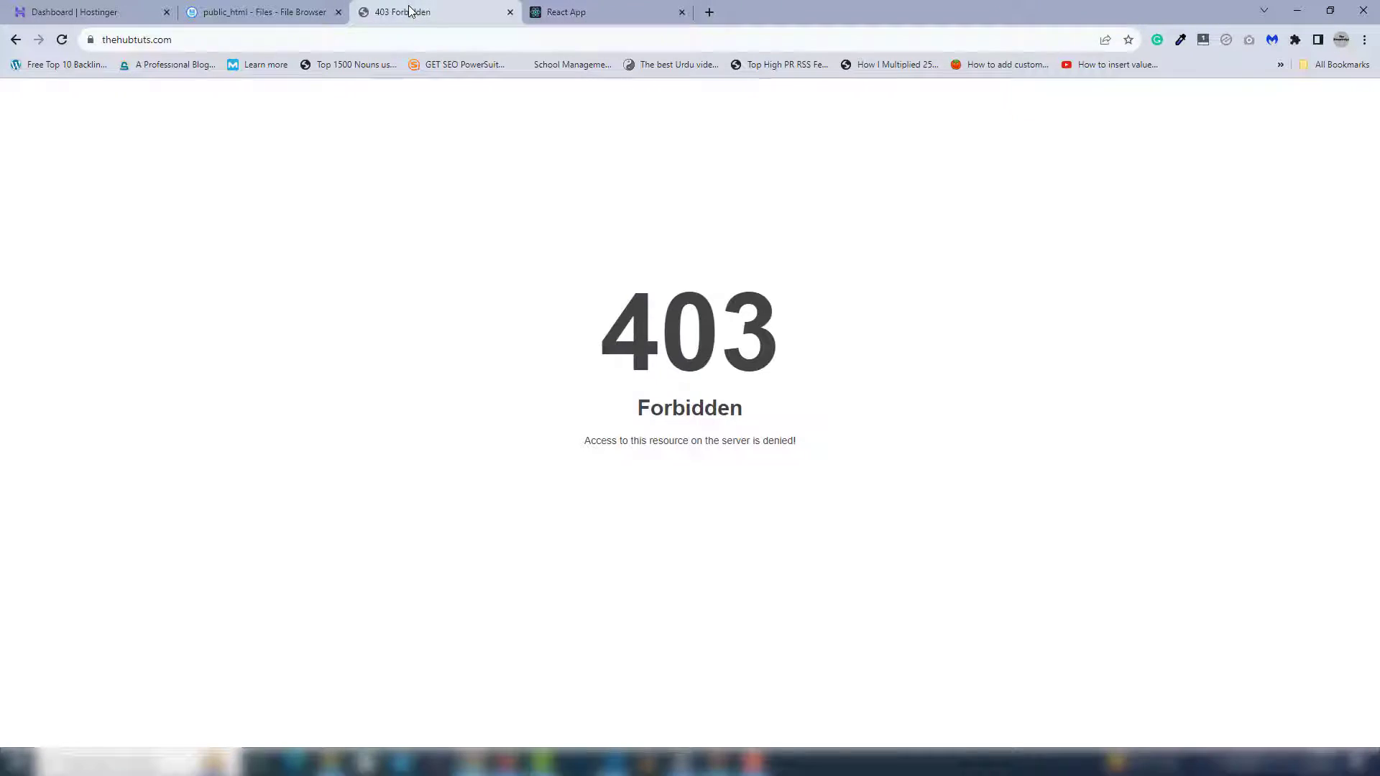
{"action": "left_click", "coordinate": [384, 38]}
{"action": "key", "text": "ctrl+c"}
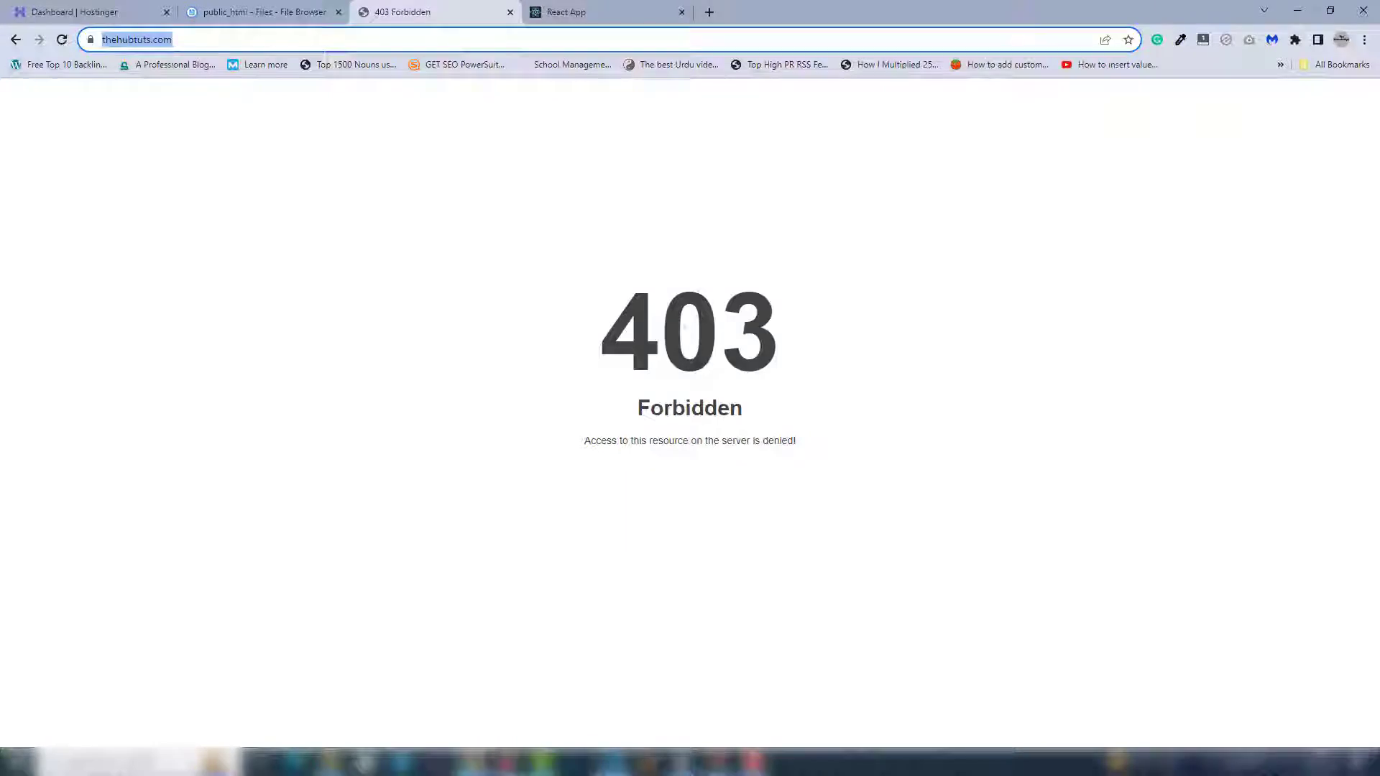
{"action": "left_click", "coordinate": [611, 762]}
{"action": "key", "text": "ctrl+v"}
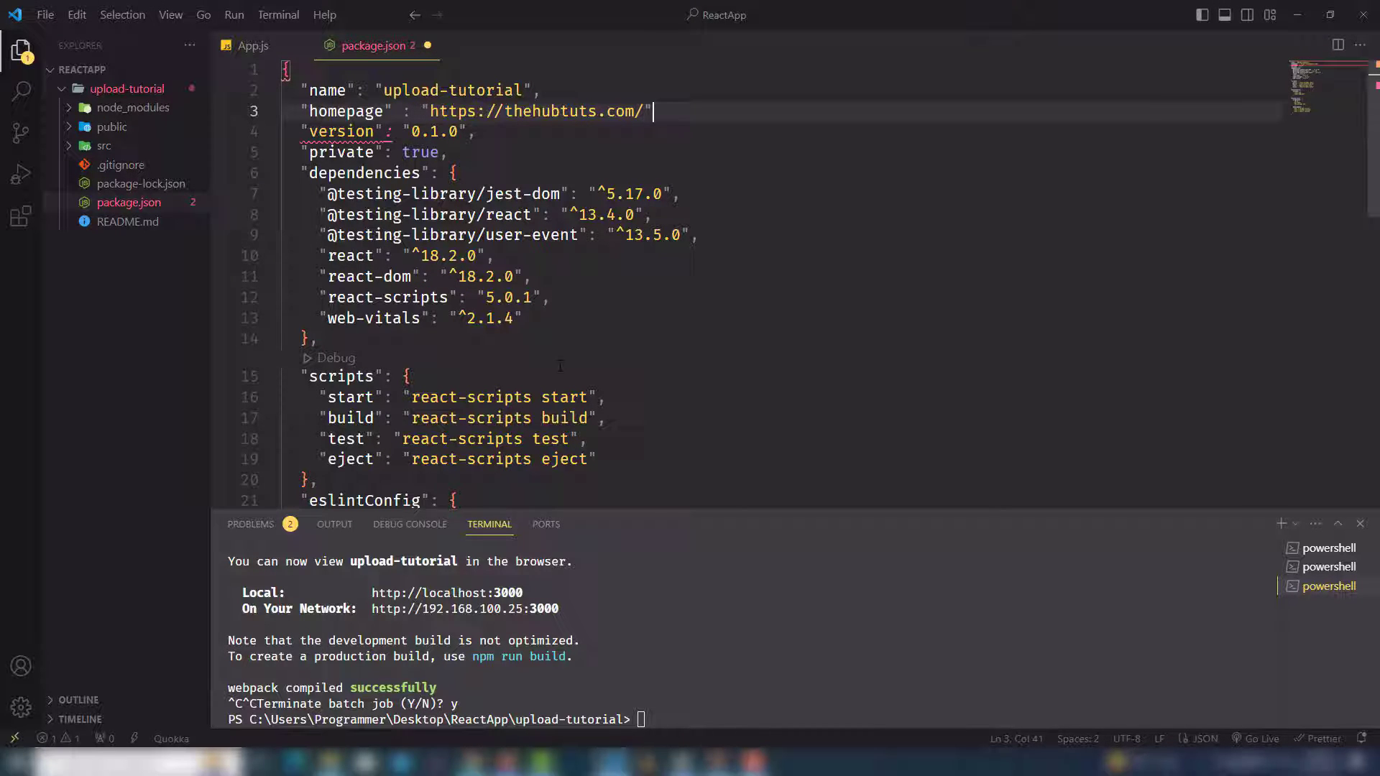
{"action": "type", "text": ","}
{"action": "key", "text": "ctrl+s"}
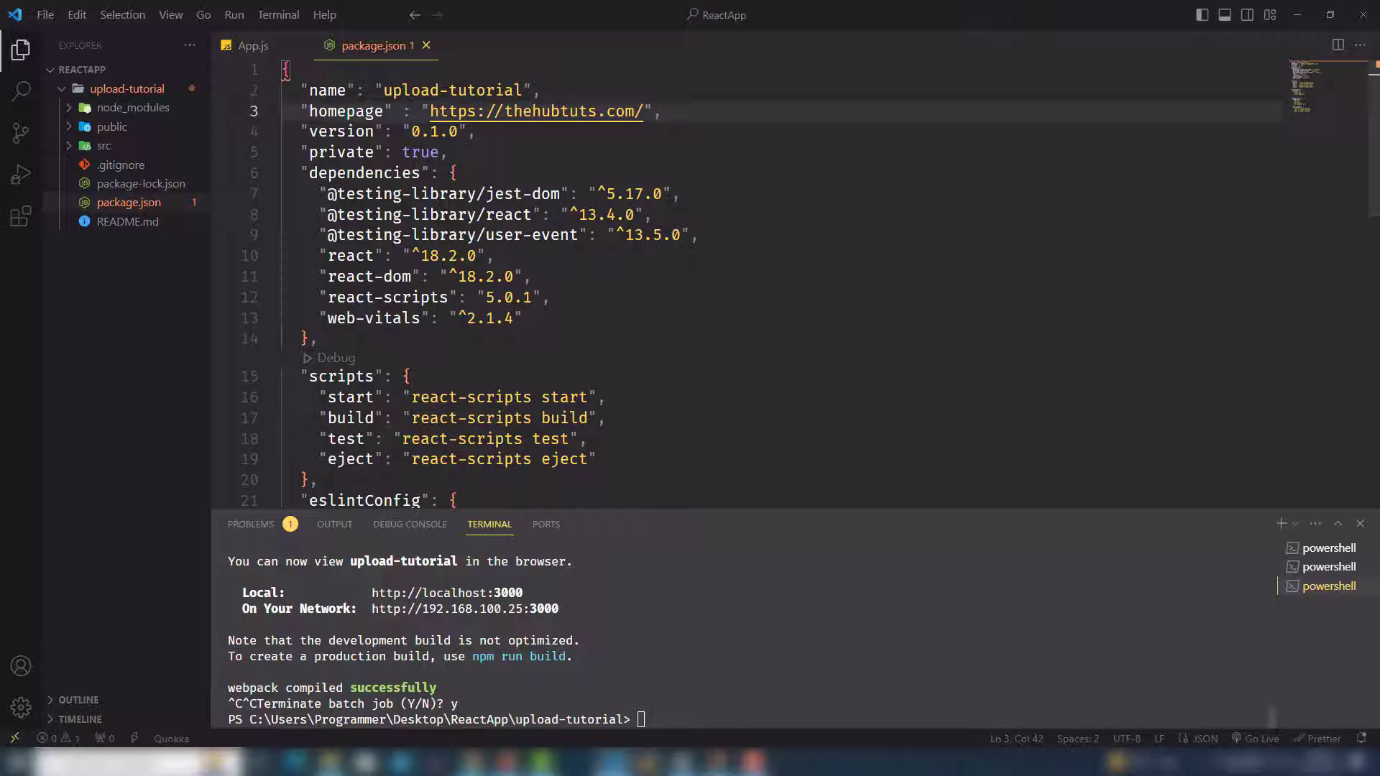
{"action": "left_click", "coordinate": [654, 721]}
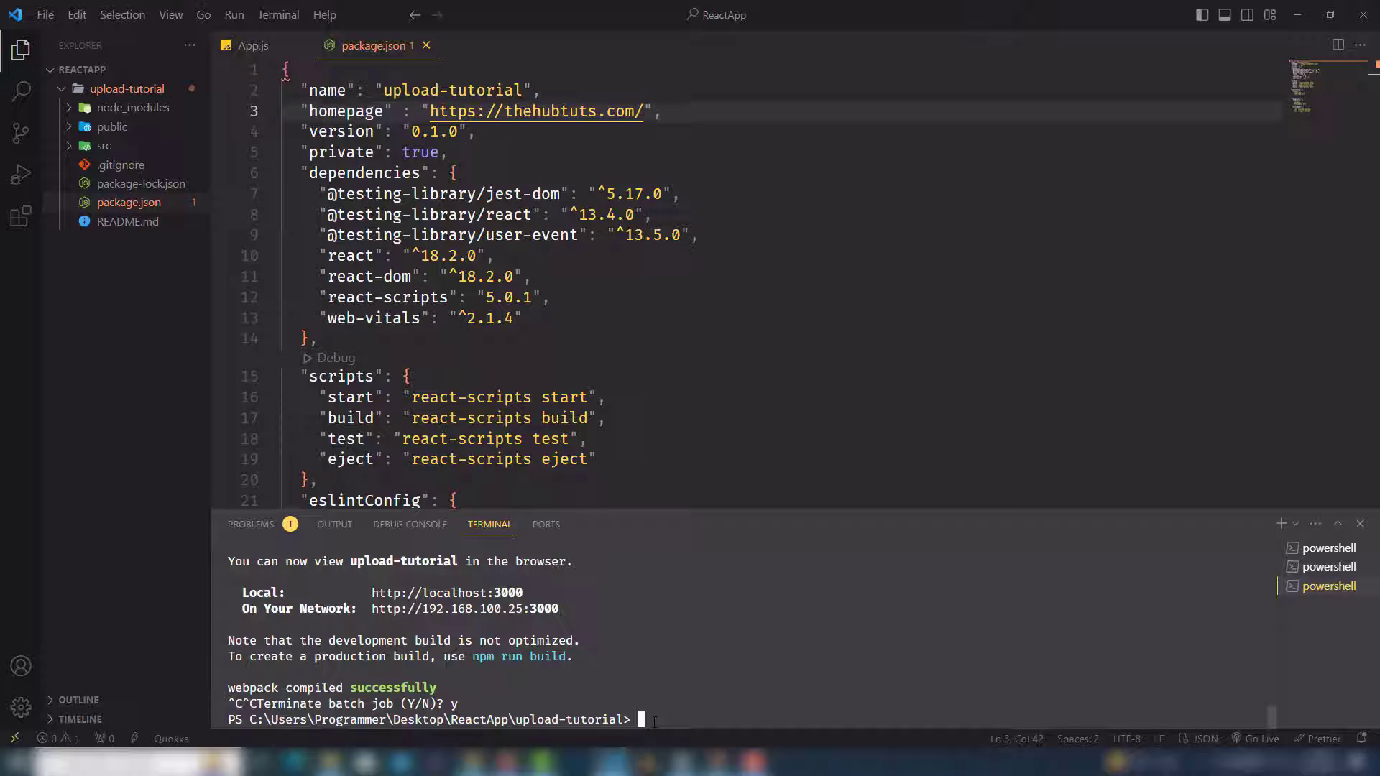
Run npm run build in the terminal to generate the build folder.
{"action": "type", "text": "npm b"}
{"action": "key", "text": "BackSpace"}
{"action": "type", "text": "run build"}
{"action": "key", "text": "Return"}
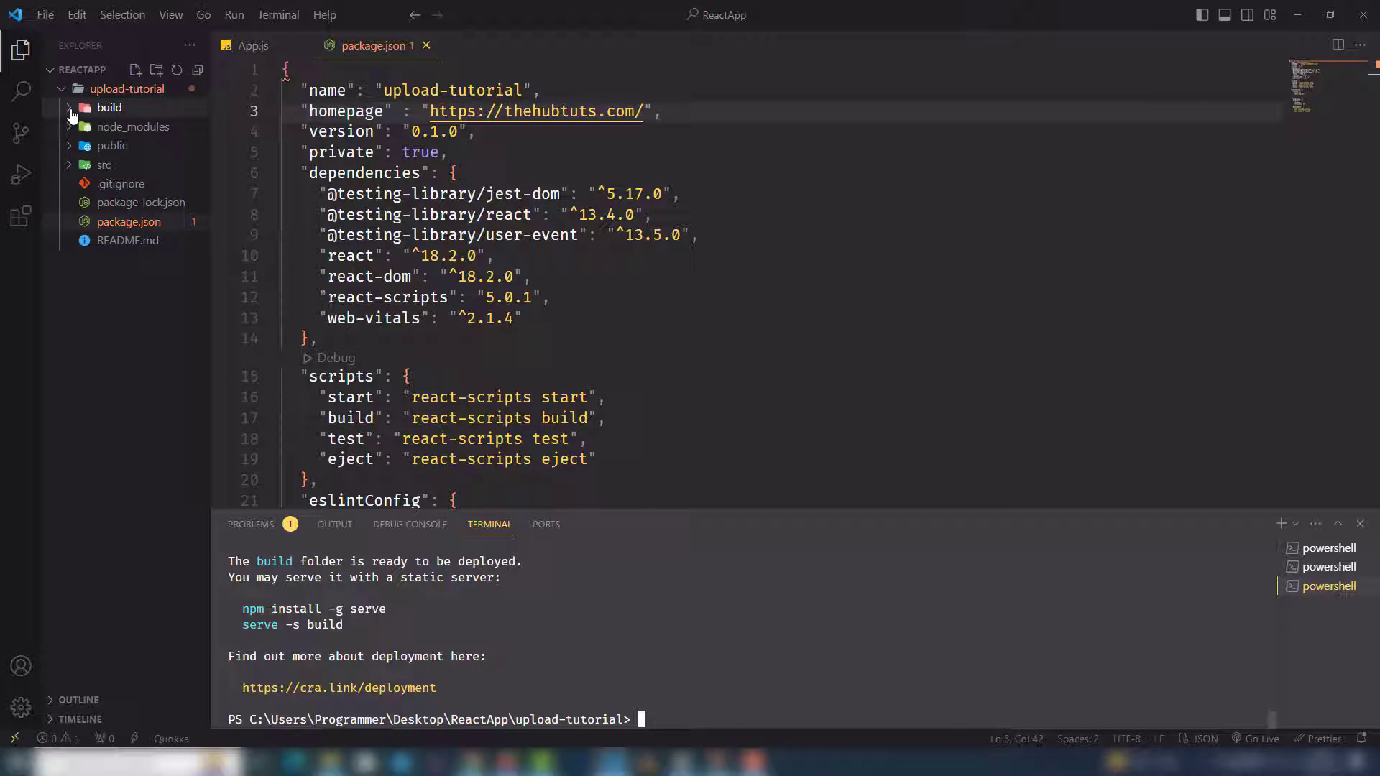
{"action": "left_click", "coordinate": [115, 109]}
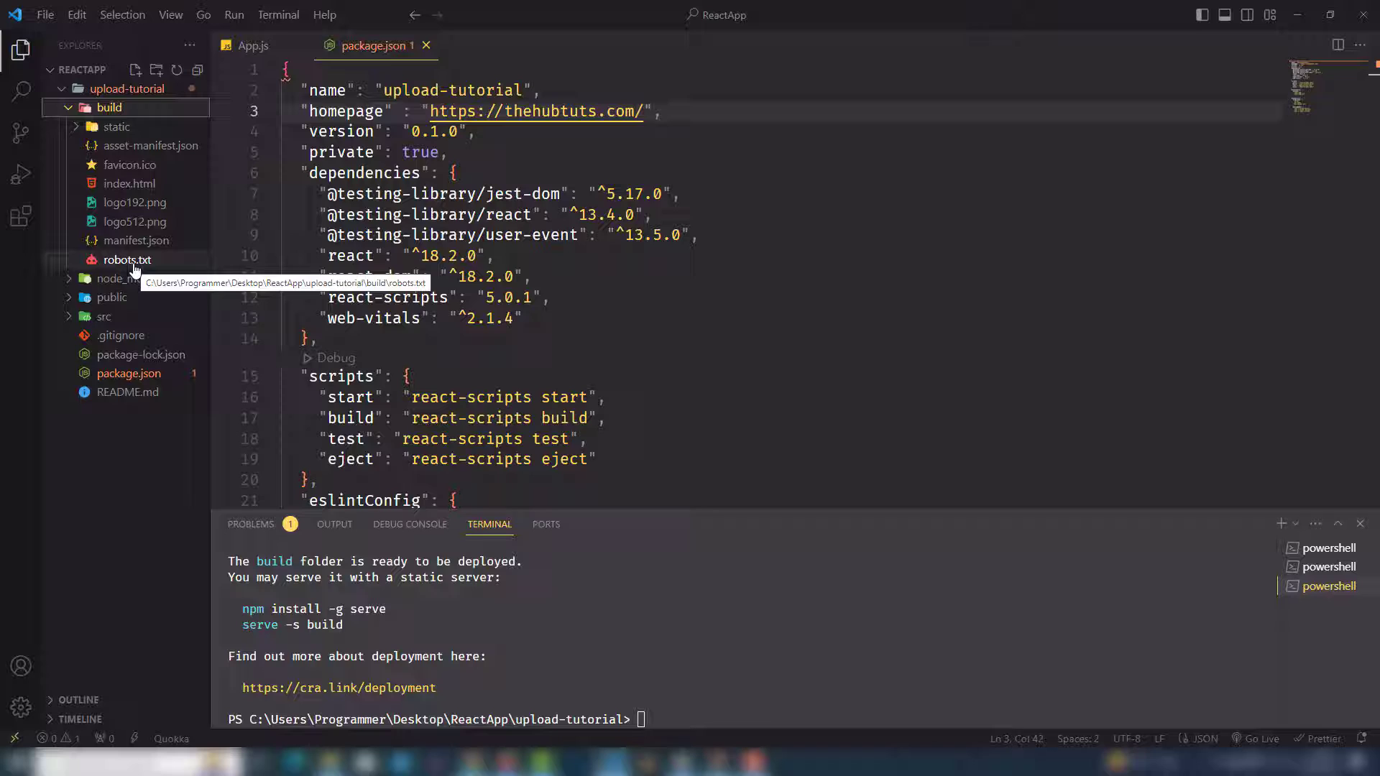
{"action": "left_click", "coordinate": [105, 110]}
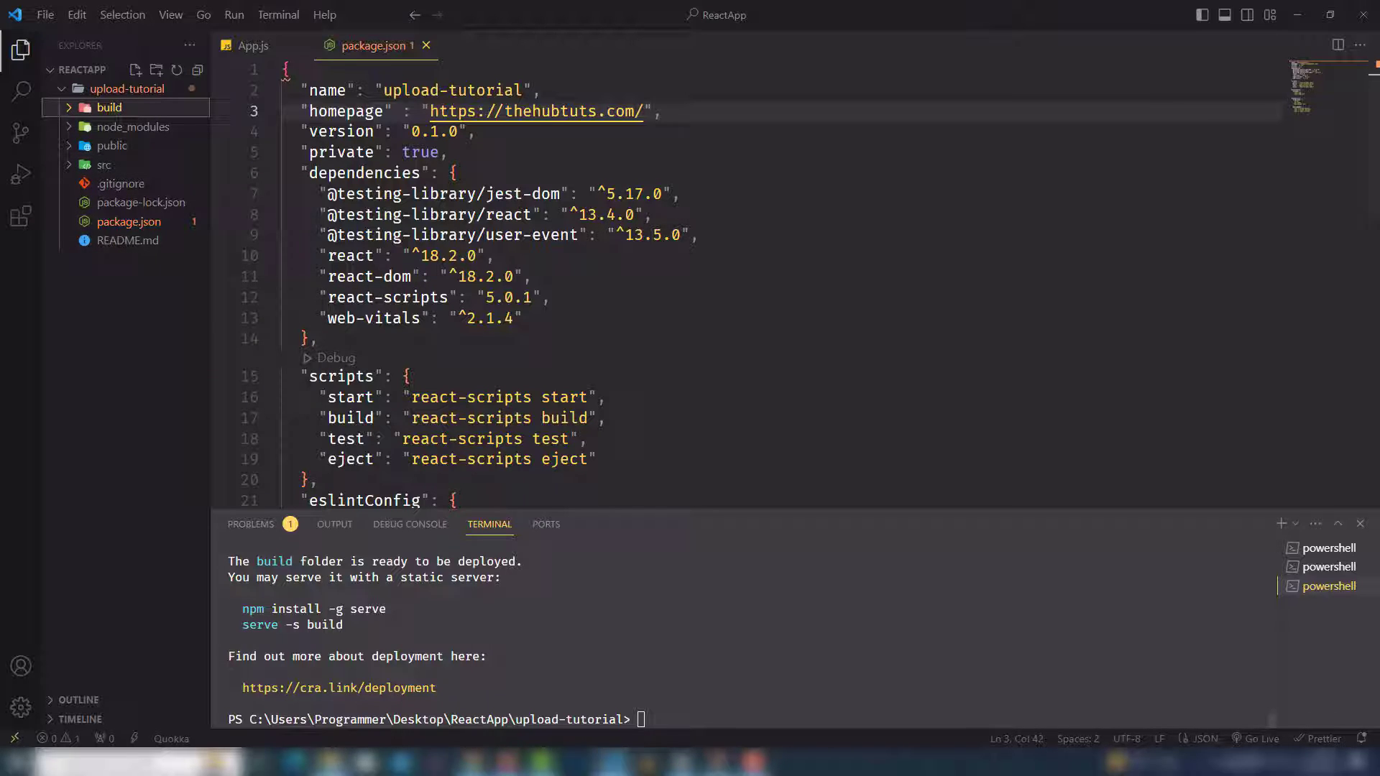
{"action": "left_click", "coordinate": [331, 761]}
{"action": "left_click", "coordinate": [540, 420]}
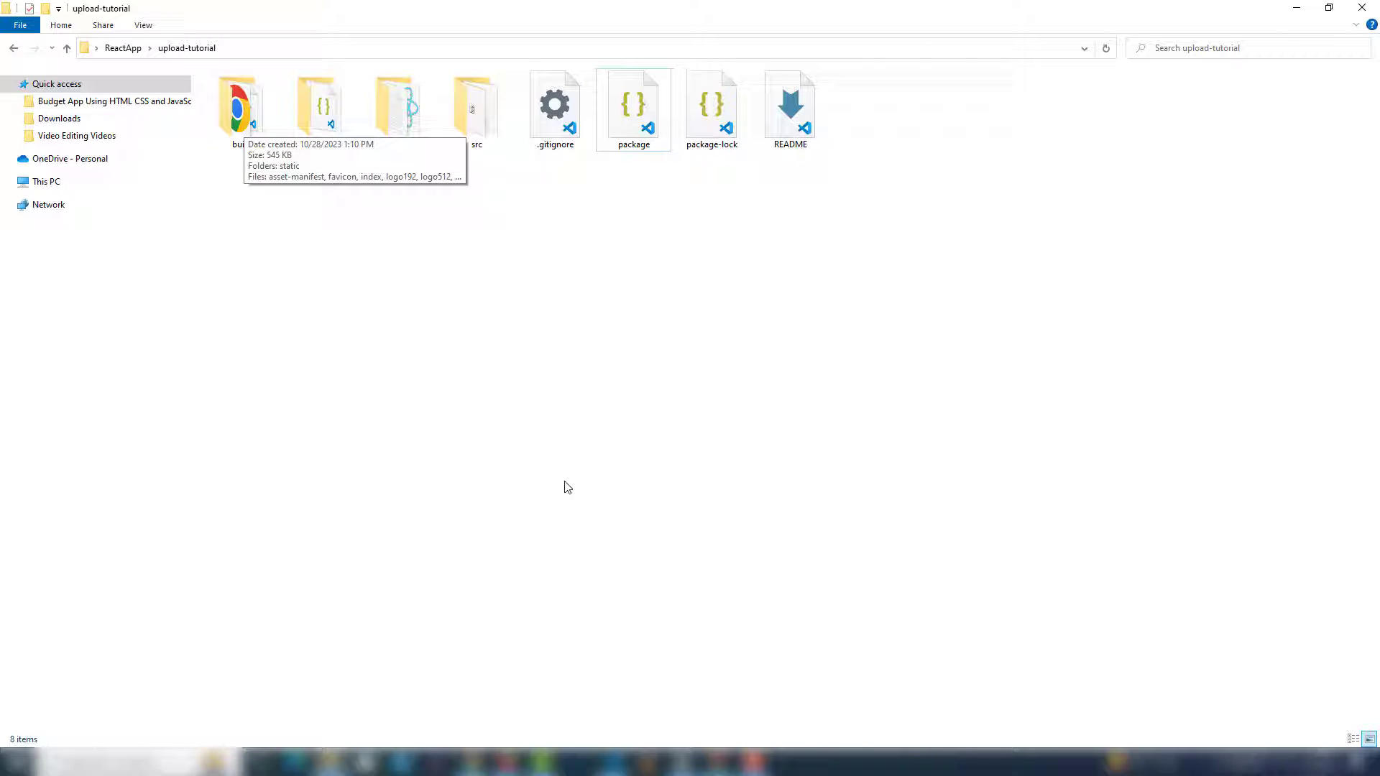
{"action": "left_click", "coordinate": [613, 766]}
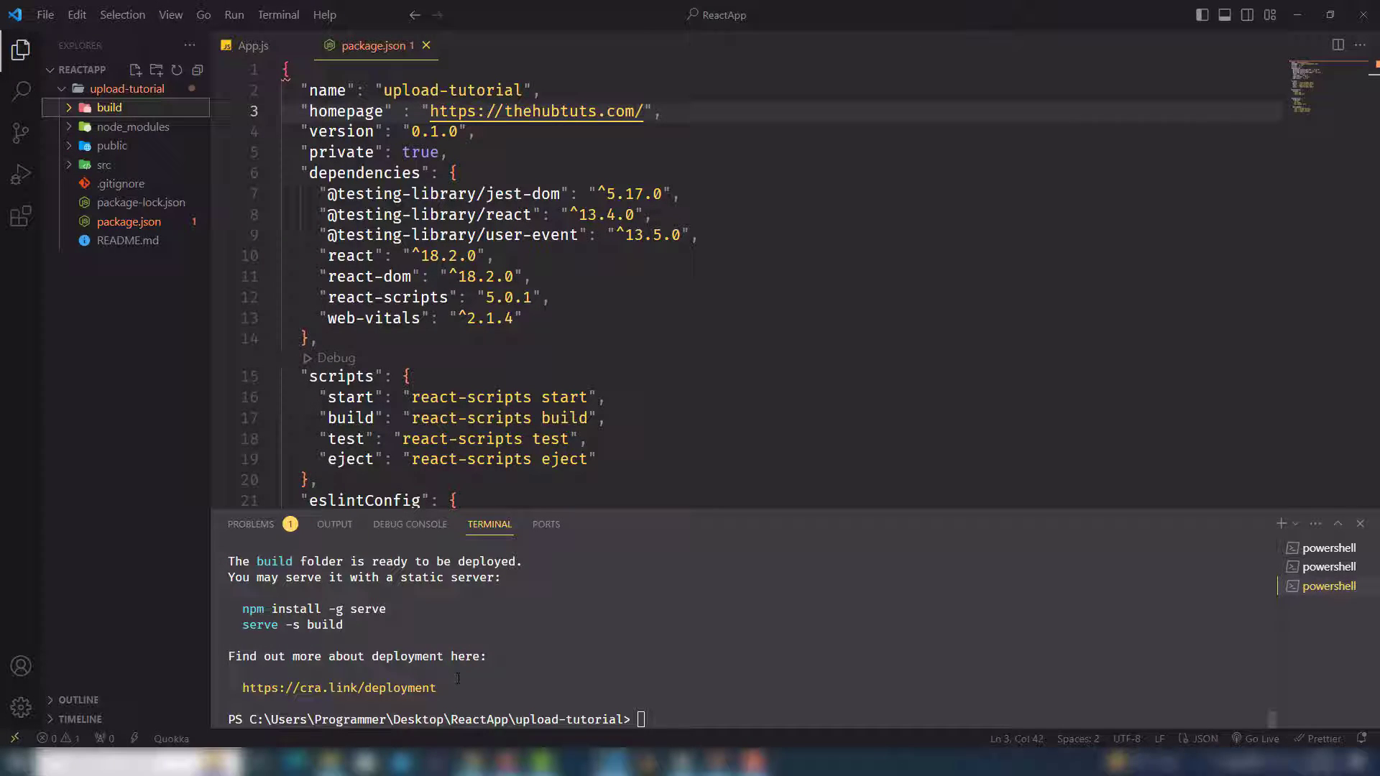
{"action": "scroll", "coordinate": [422, 650], "scroll_direction": "up", "scroll_amount": 4}
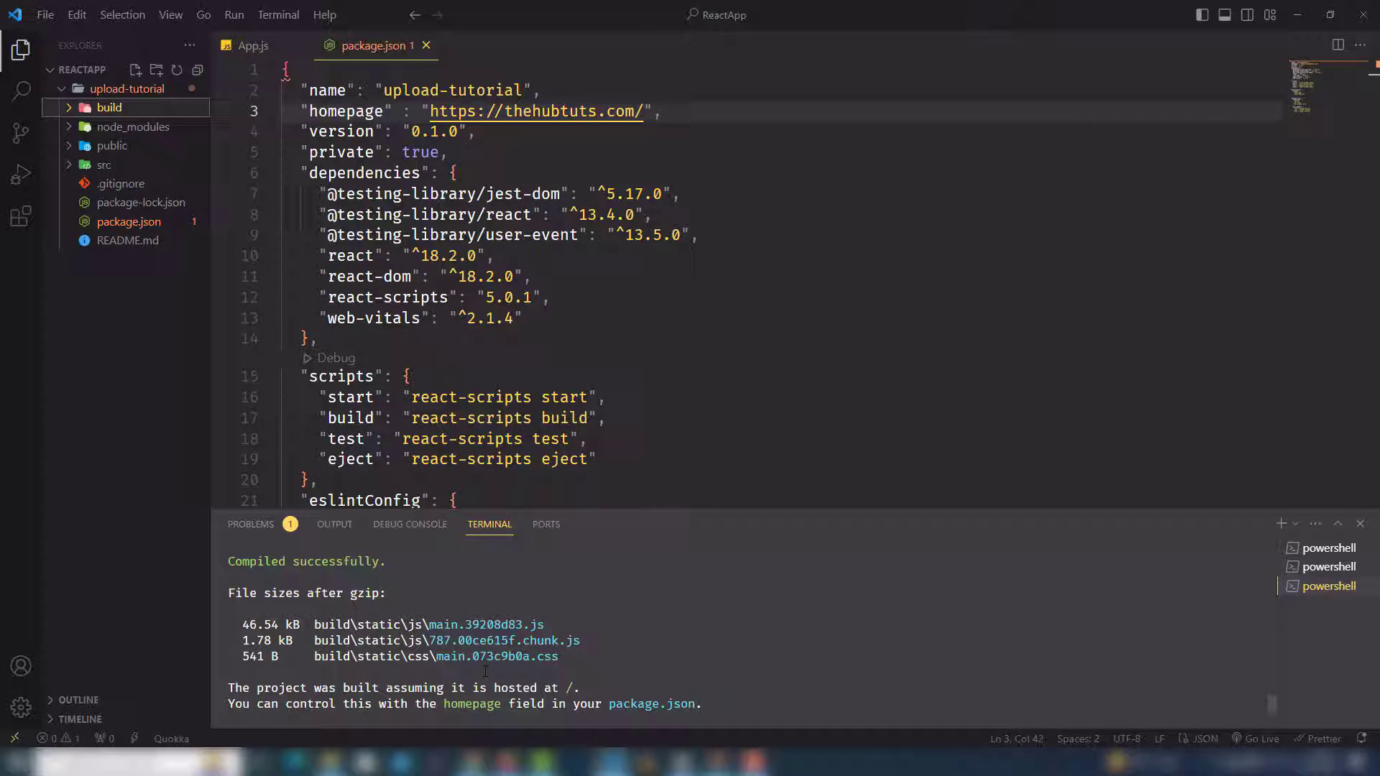
{"action": "scroll", "coordinate": [523, 643], "scroll_direction": "down", "scroll_amount": 2}
{"action": "scroll", "coordinate": [583, 653], "scroll_direction": "down", "scroll_amount": 2}
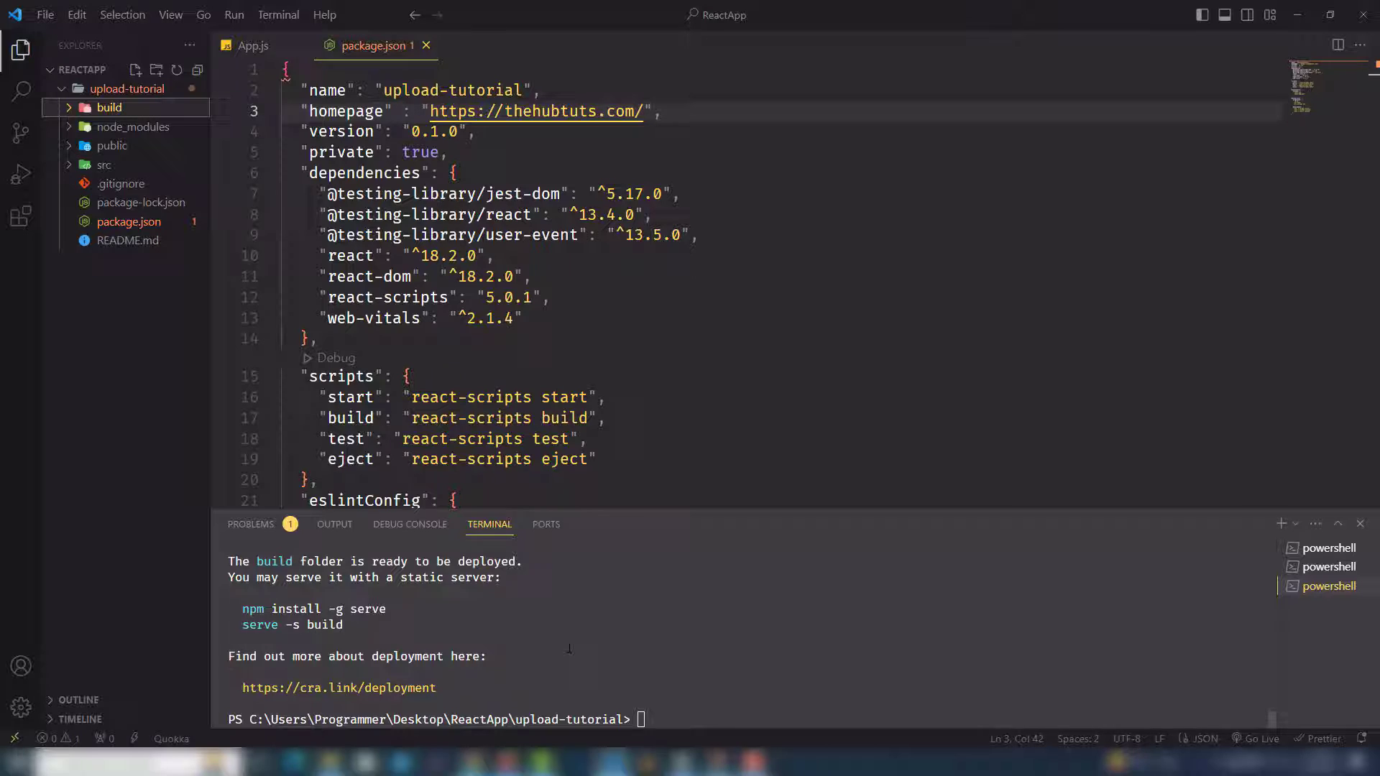
Compress the build folder to a zip using Send to > Compressed (zipped) folder, default name.
{"action": "left_click", "coordinate": [331, 761]}
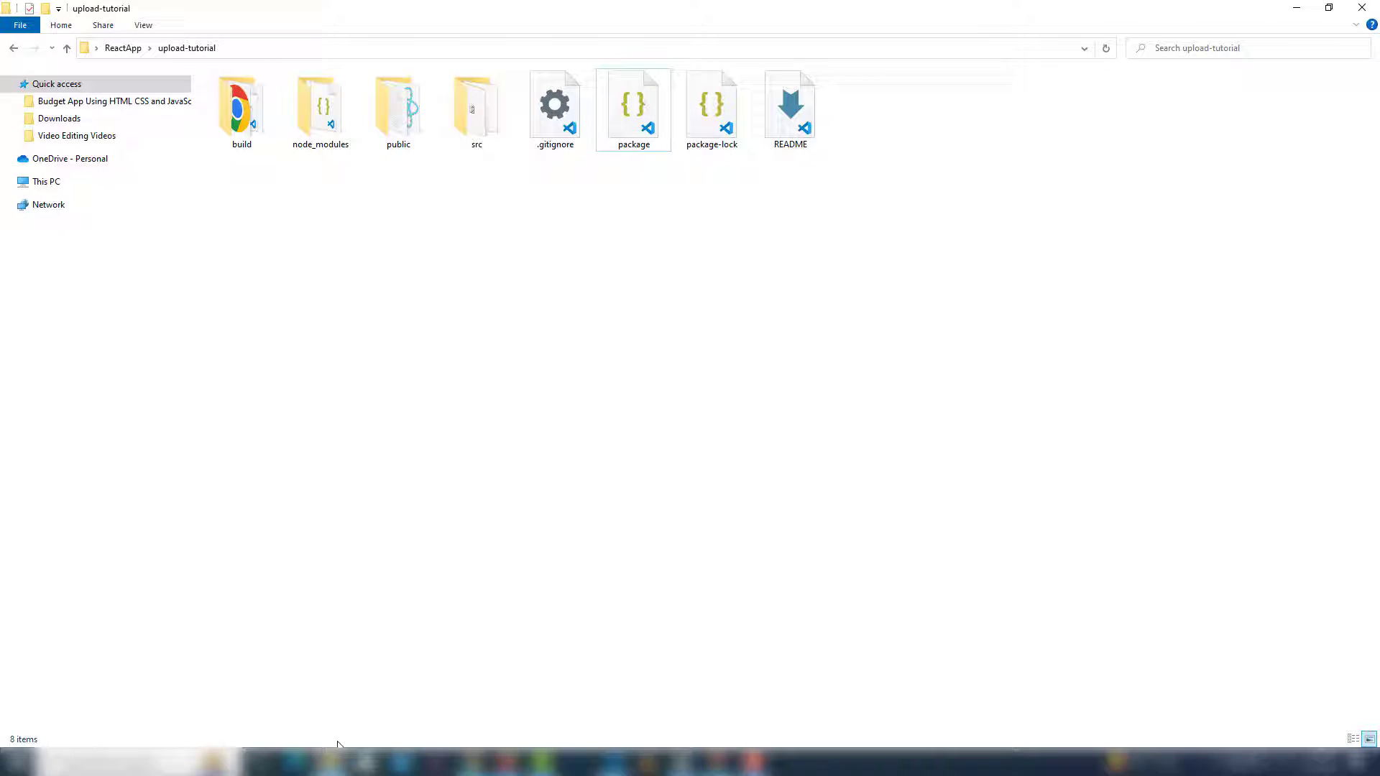
{"action": "right_click", "coordinate": [257, 127]}
{"action": "mouse_move", "coordinate": [378, 372]}
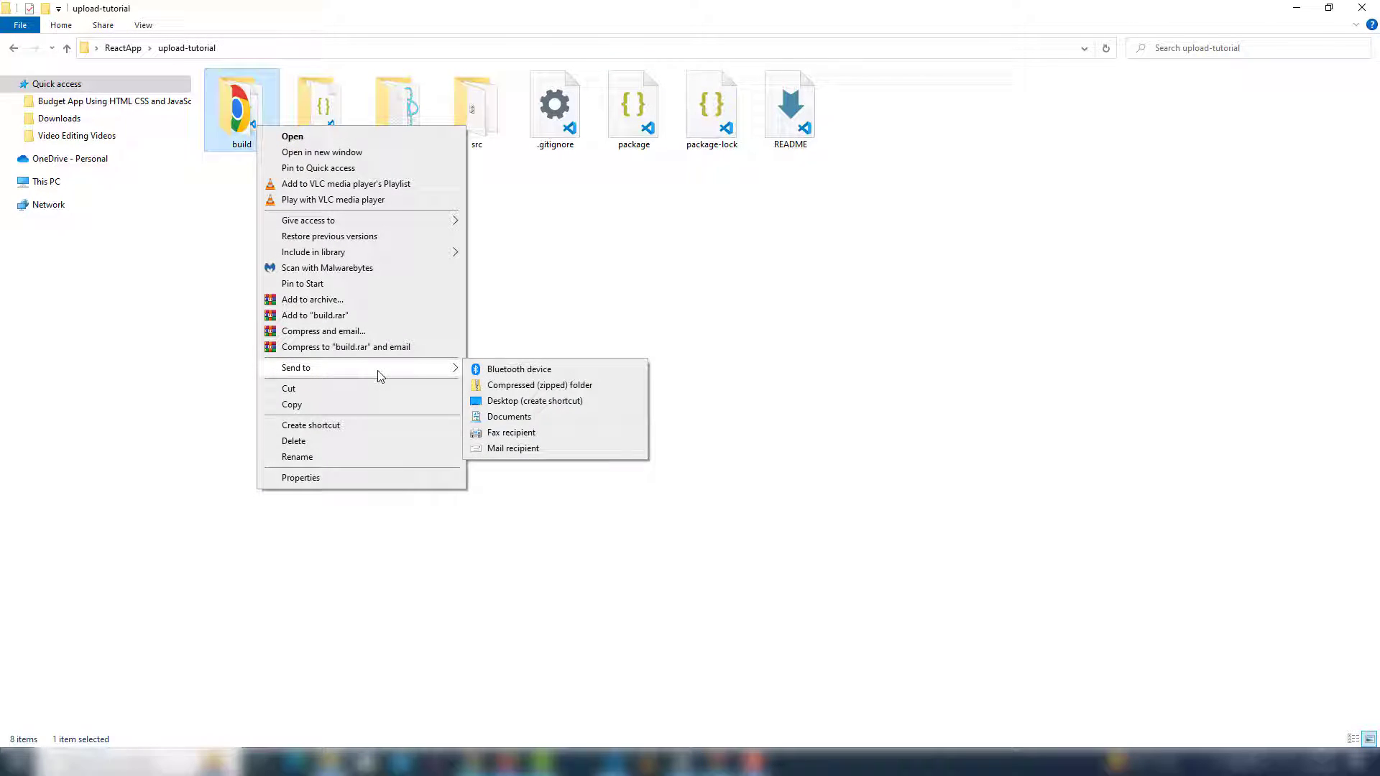
{"action": "left_click", "coordinate": [530, 388]}
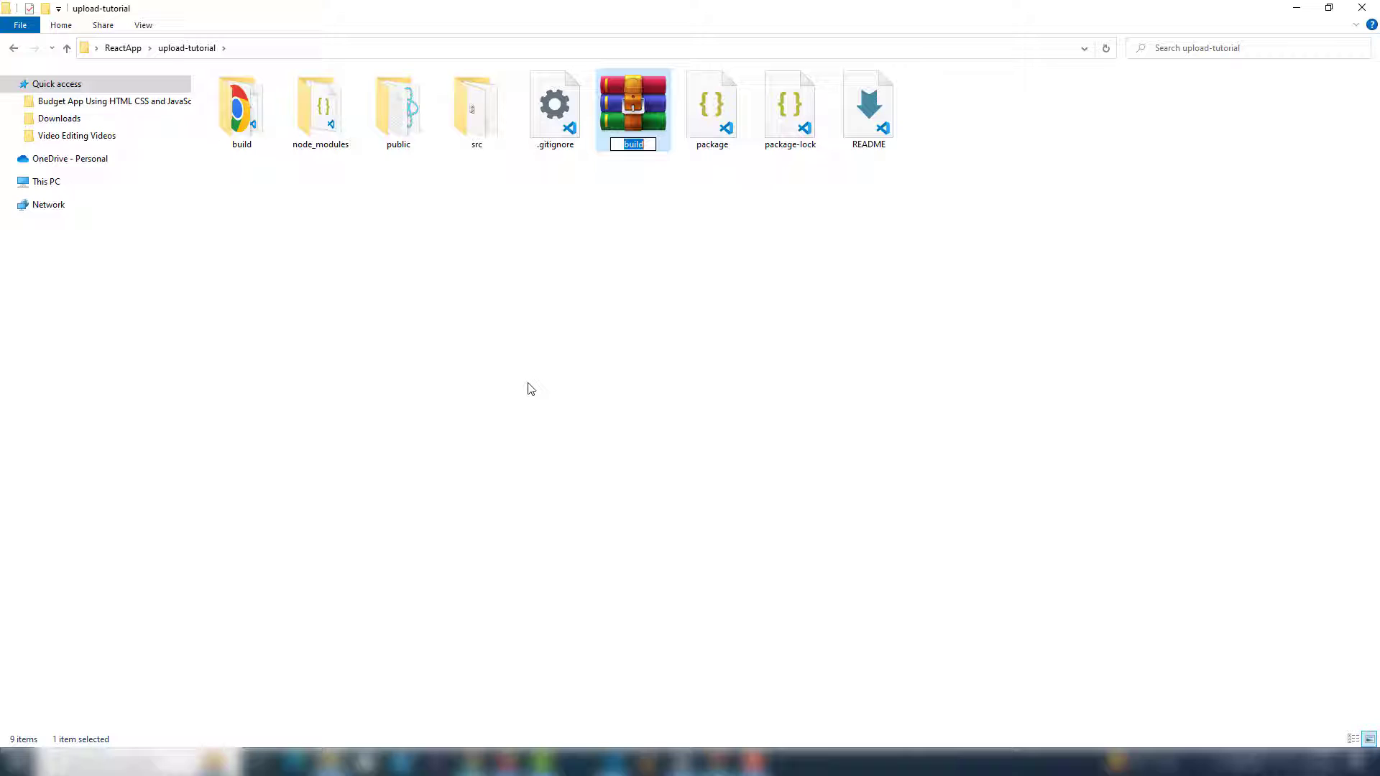
{"action": "left_click", "coordinate": [545, 357]}
{"action": "left_click", "coordinate": [640, 140]}
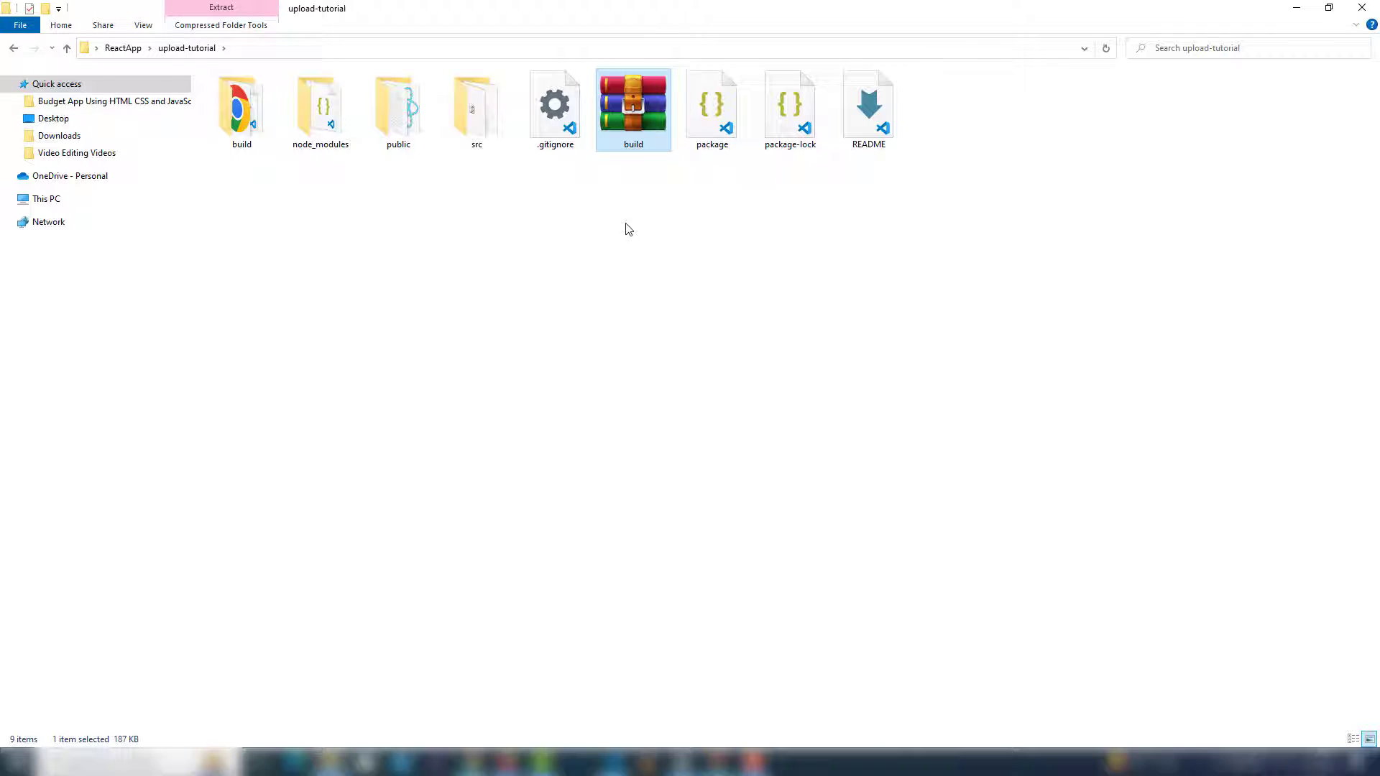
{"action": "left_click_drag", "start_coordinate": [627, 109], "coordinate": [388, 503]}
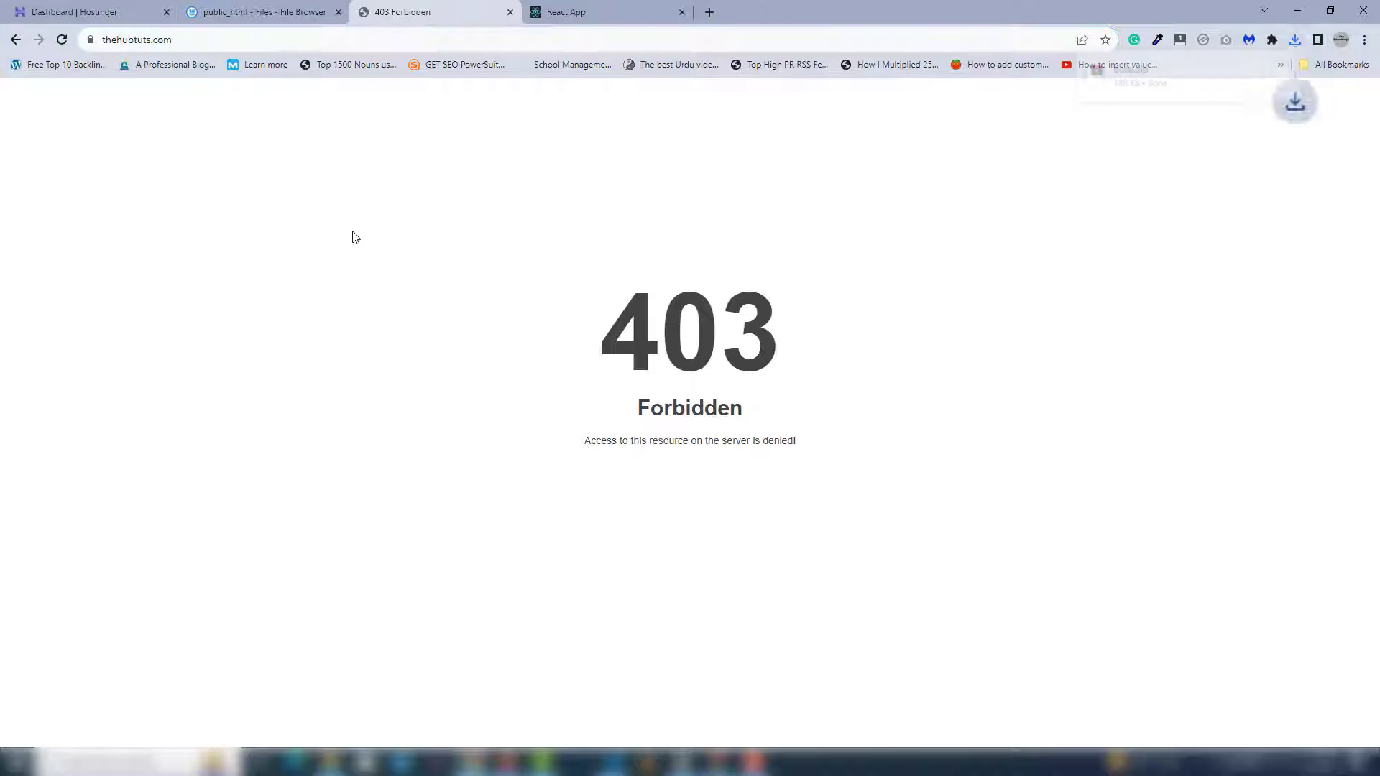
Upload build.zip to public_html and extract it into a new folder named a.
{"action": "left_click", "coordinate": [282, 18]}
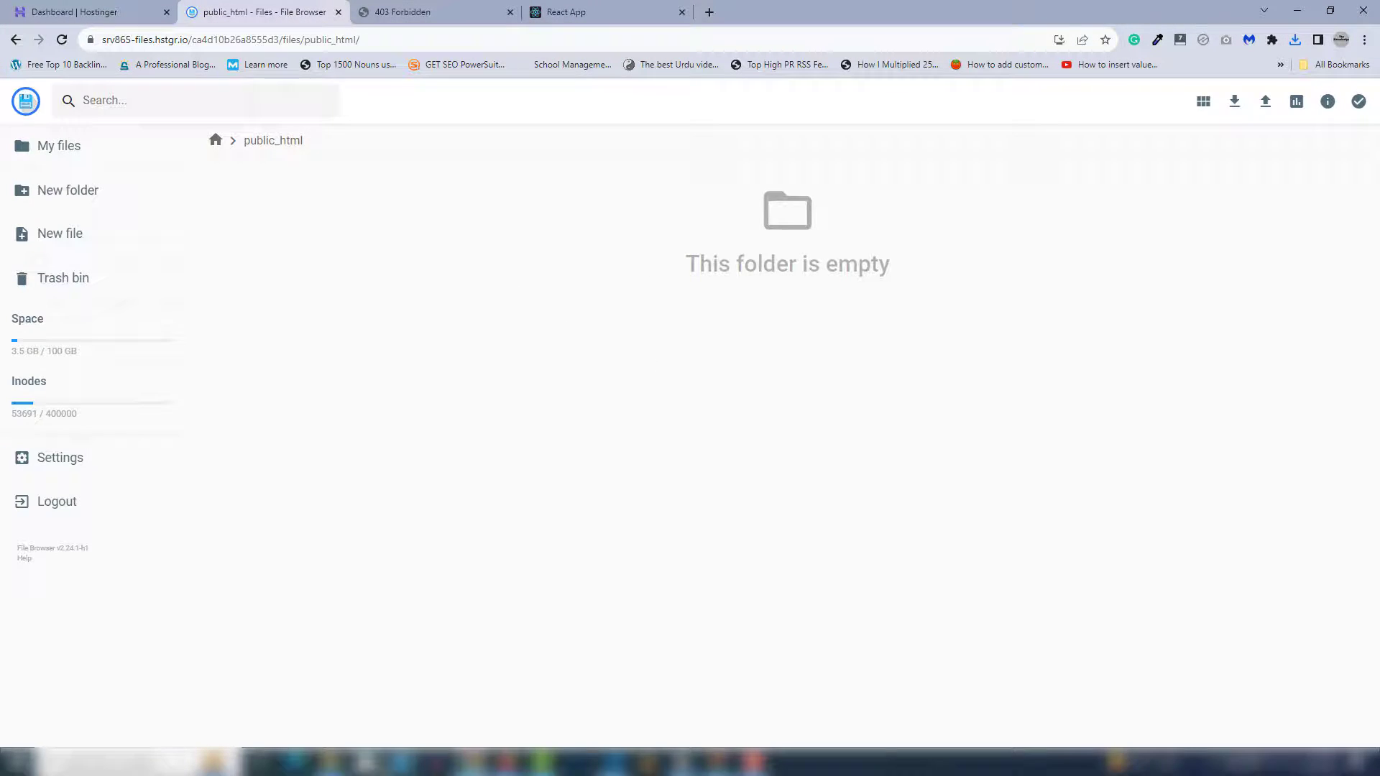
{"action": "left_click", "coordinate": [330, 762]}
{"action": "left_click_drag", "start_coordinate": [642, 122], "coordinate": [784, 319]}
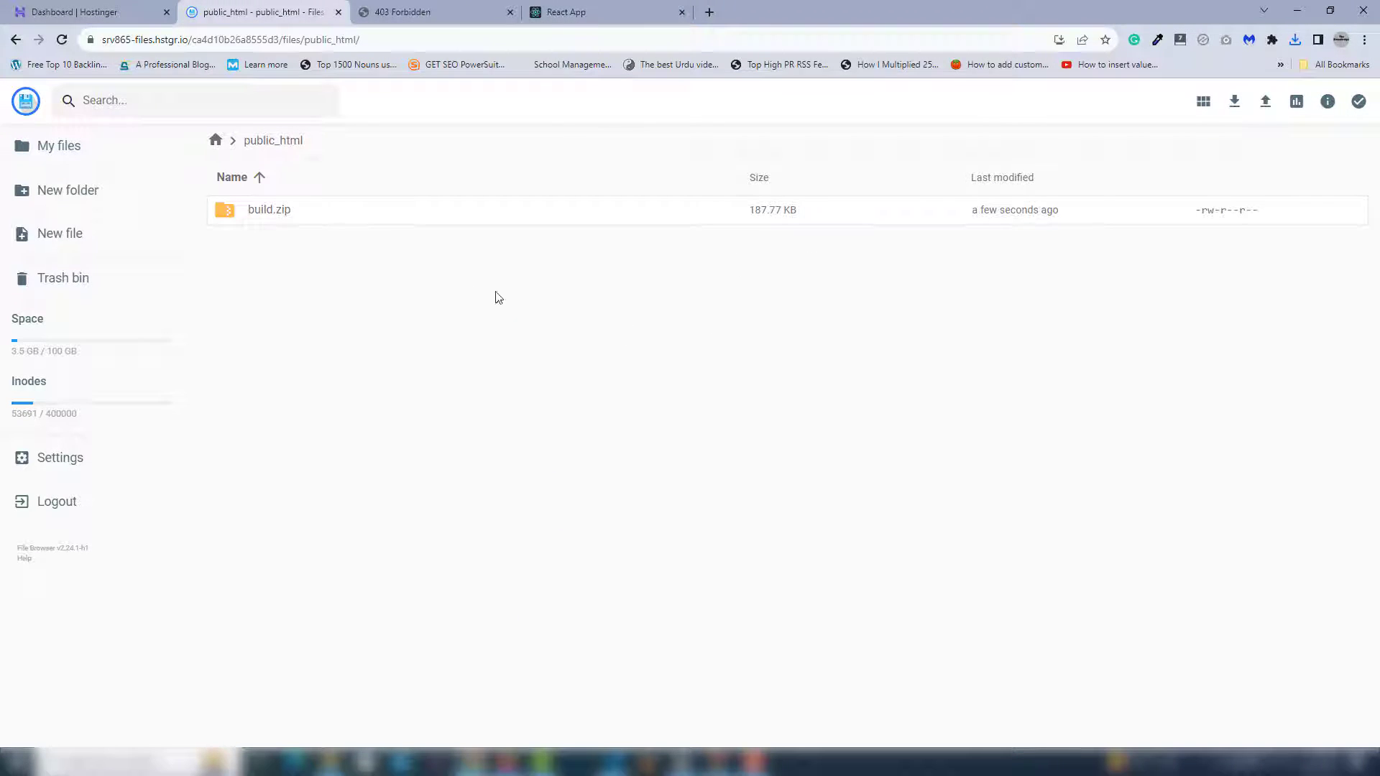
{"action": "right_click", "coordinate": [275, 219]}
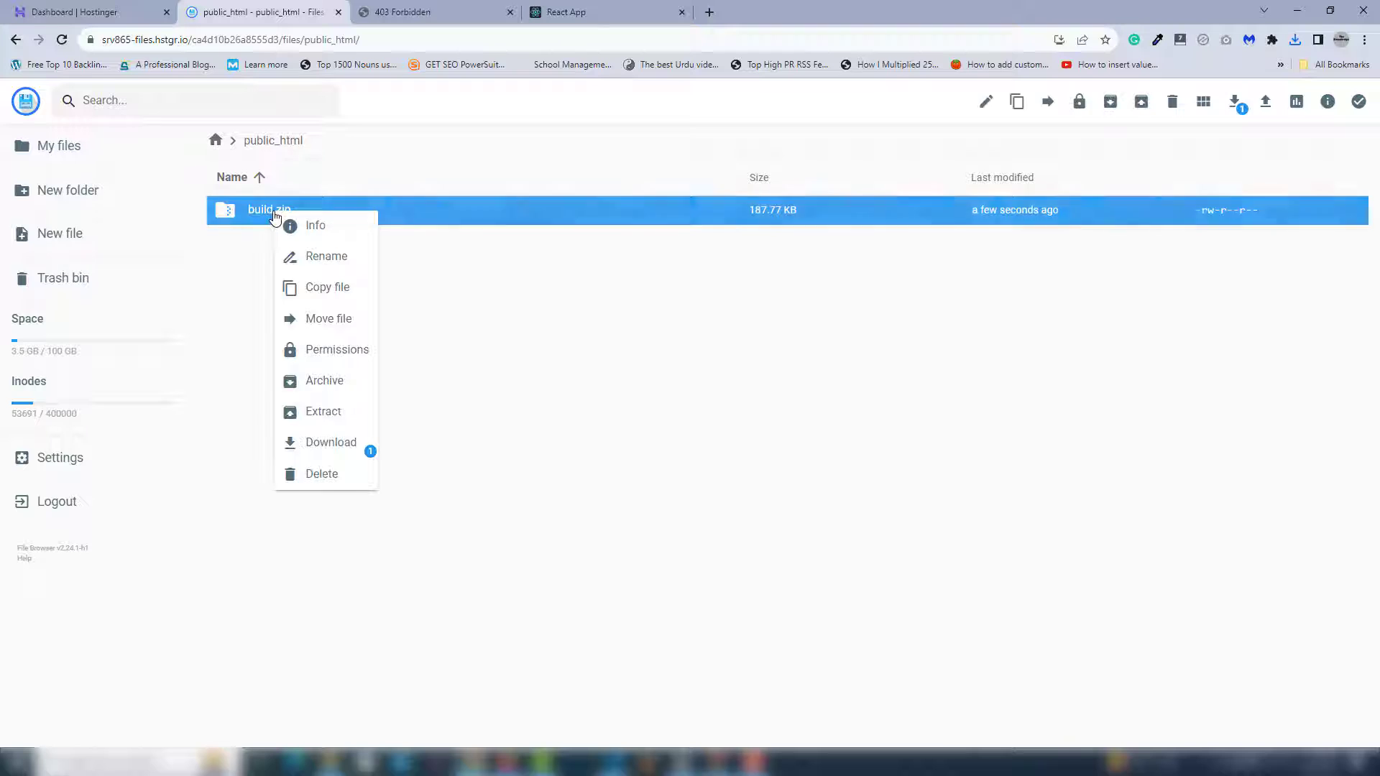
{"action": "left_click", "coordinate": [325, 411]}
{"action": "type", "text": "d"}
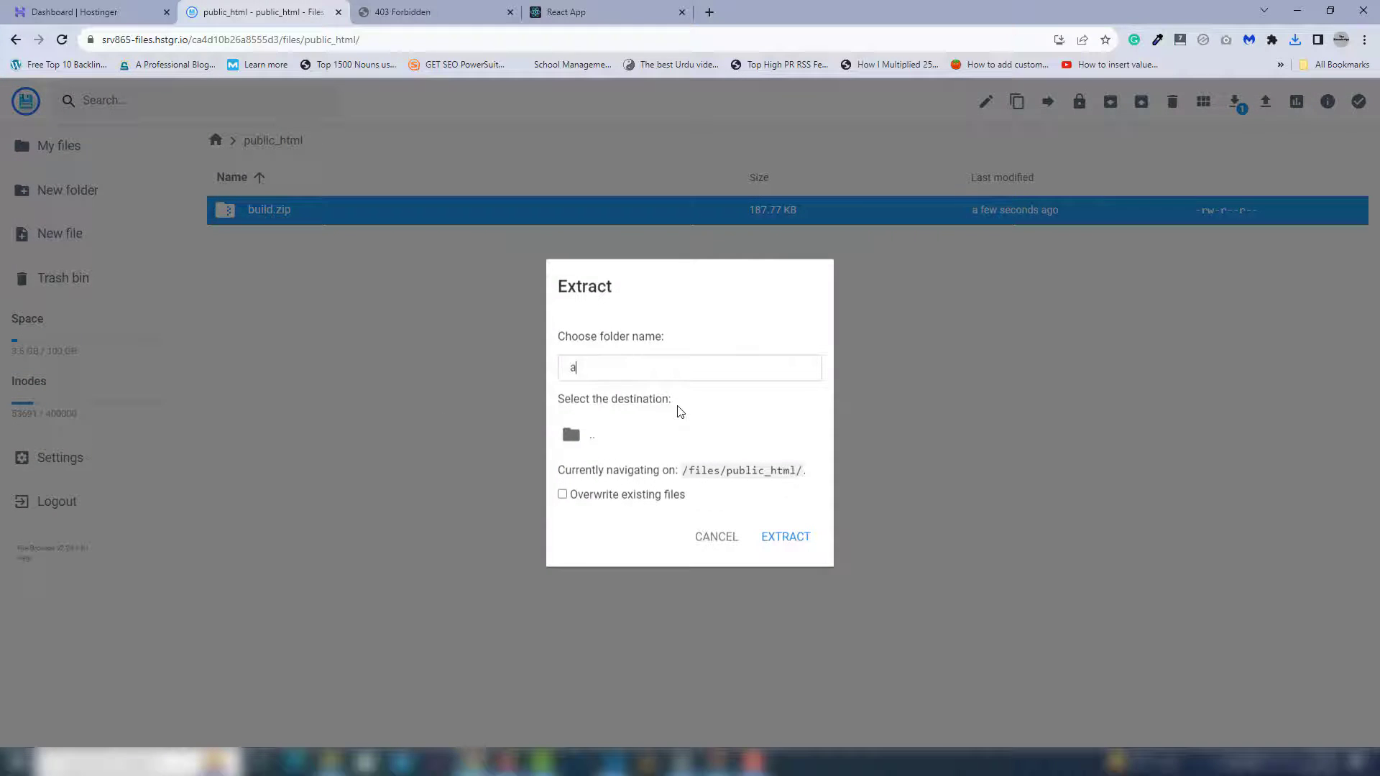
{"action": "left_click", "coordinate": [785, 540]}
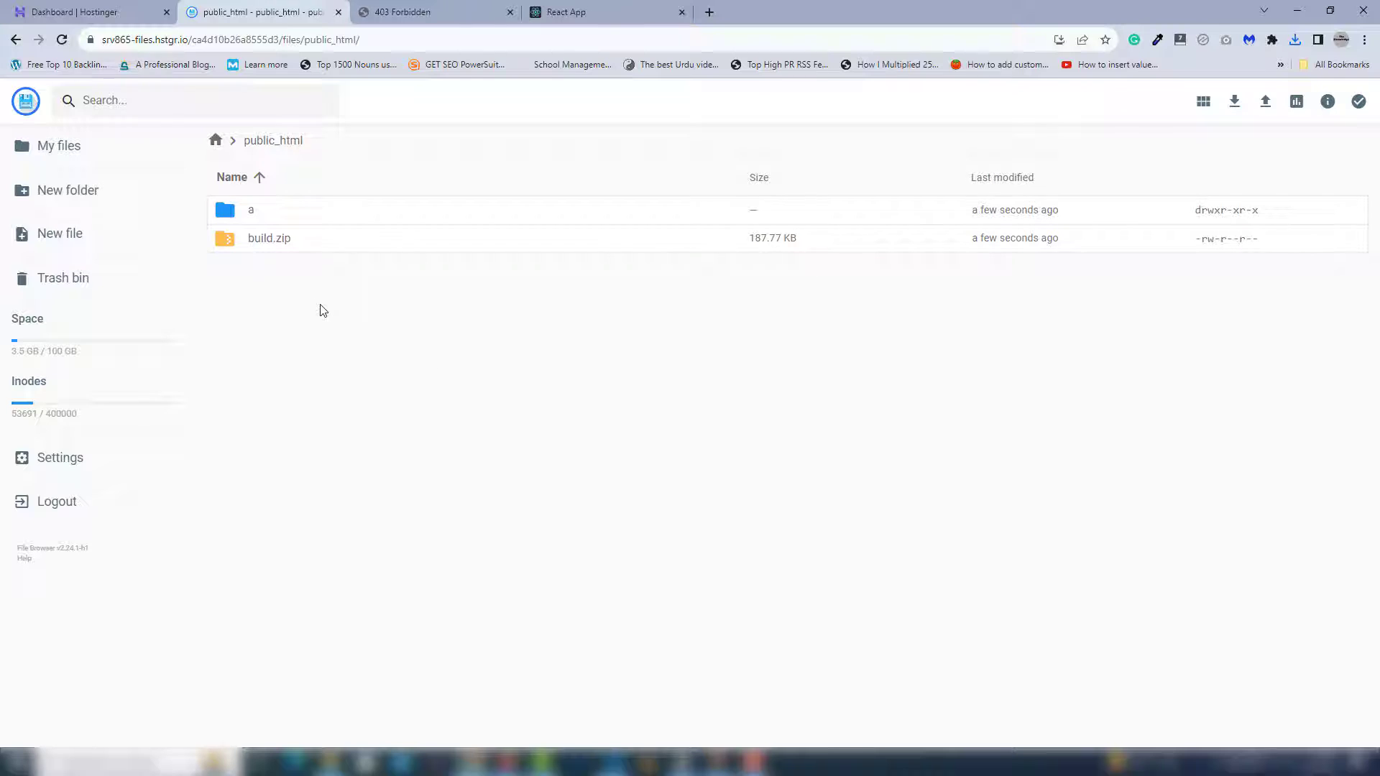
Move all files from a/build directly into public_html.
{"action": "double_click", "coordinate": [257, 217]}
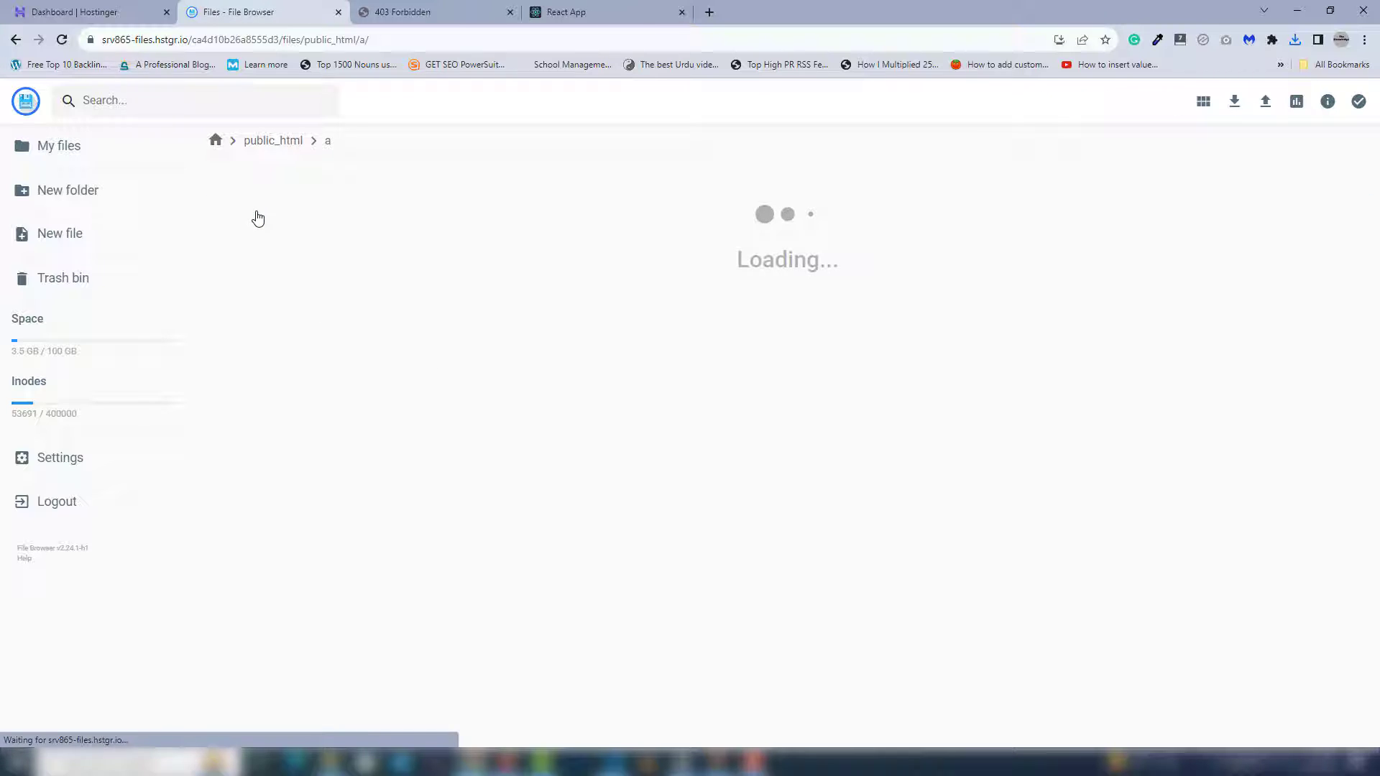
{"action": "double_click", "coordinate": [257, 214]}
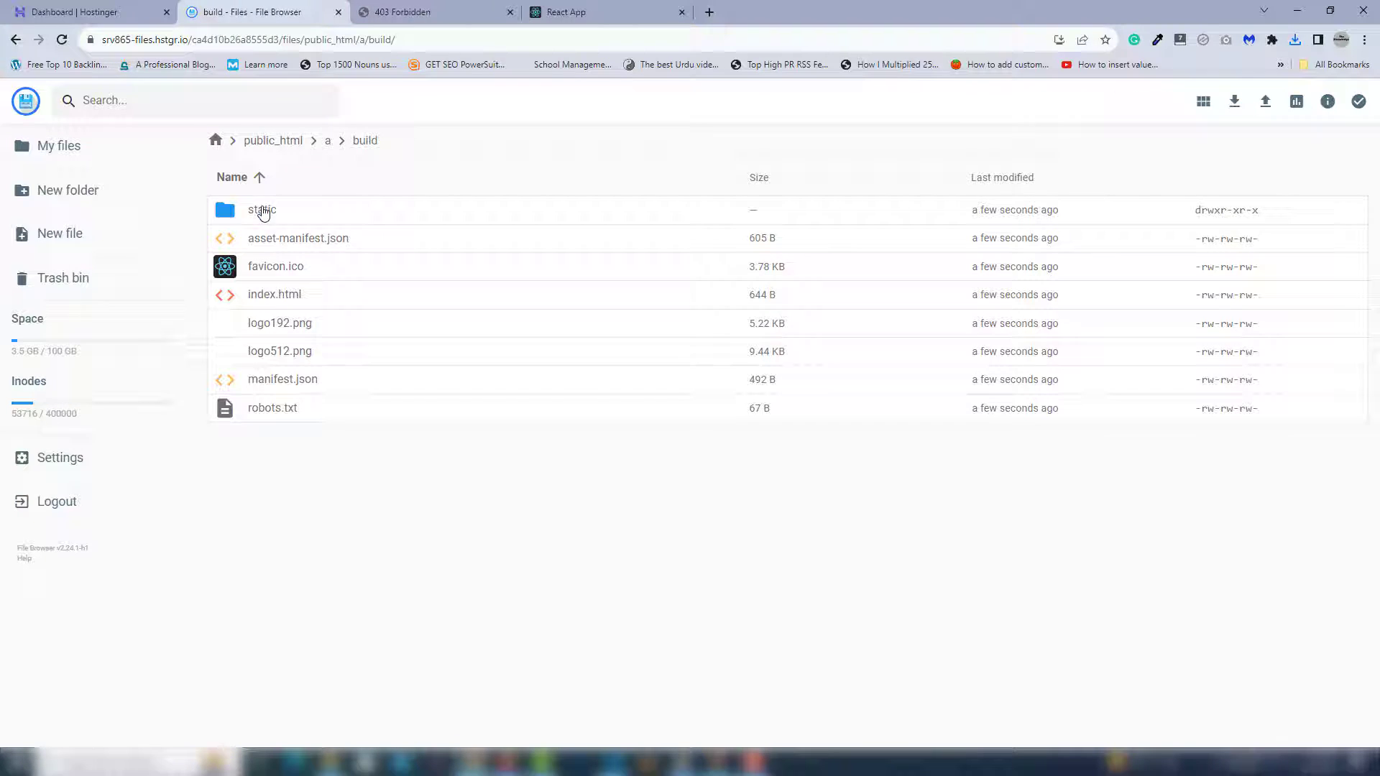
{"action": "left_click", "coordinate": [322, 212]}
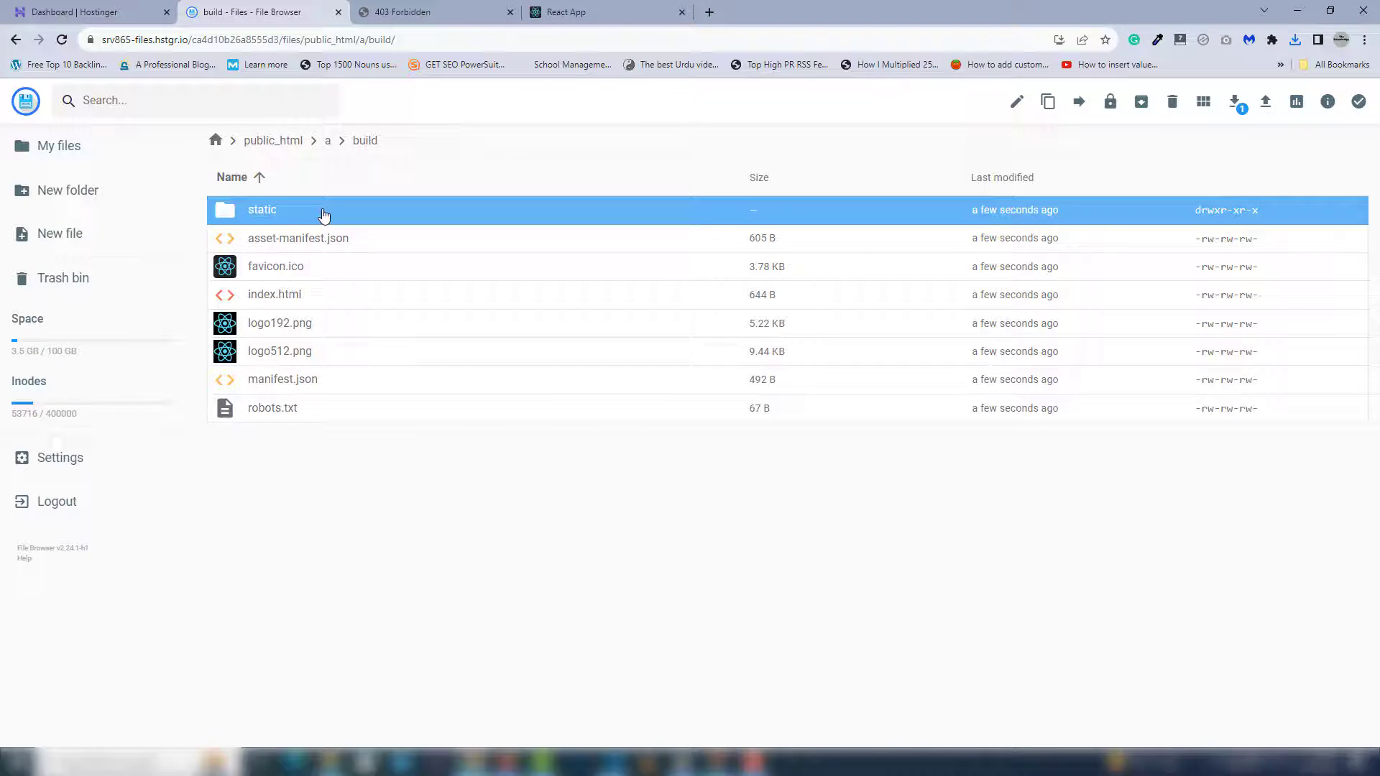
{"action": "key", "text": "ctrl+a"}
{"action": "right_click", "coordinate": [324, 217]}
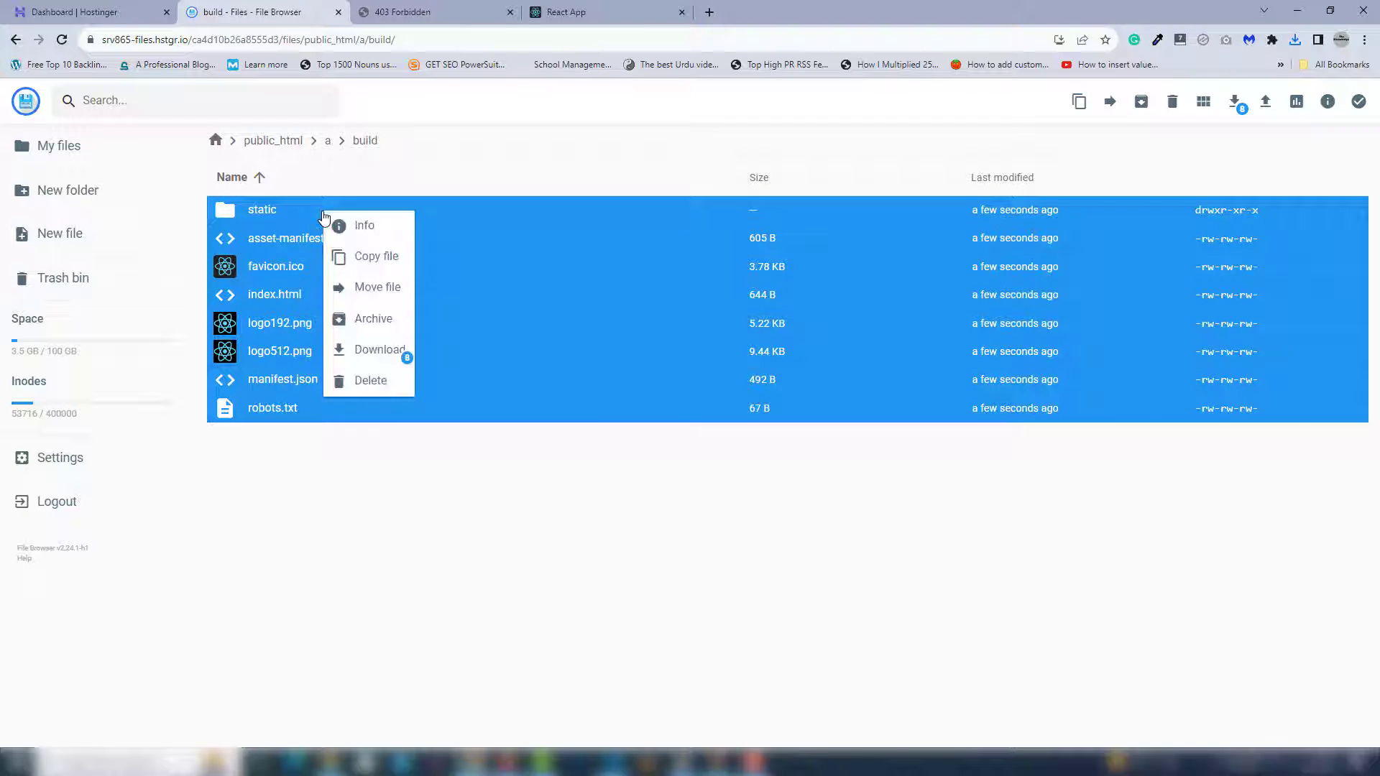
{"action": "left_click", "coordinate": [383, 301]}
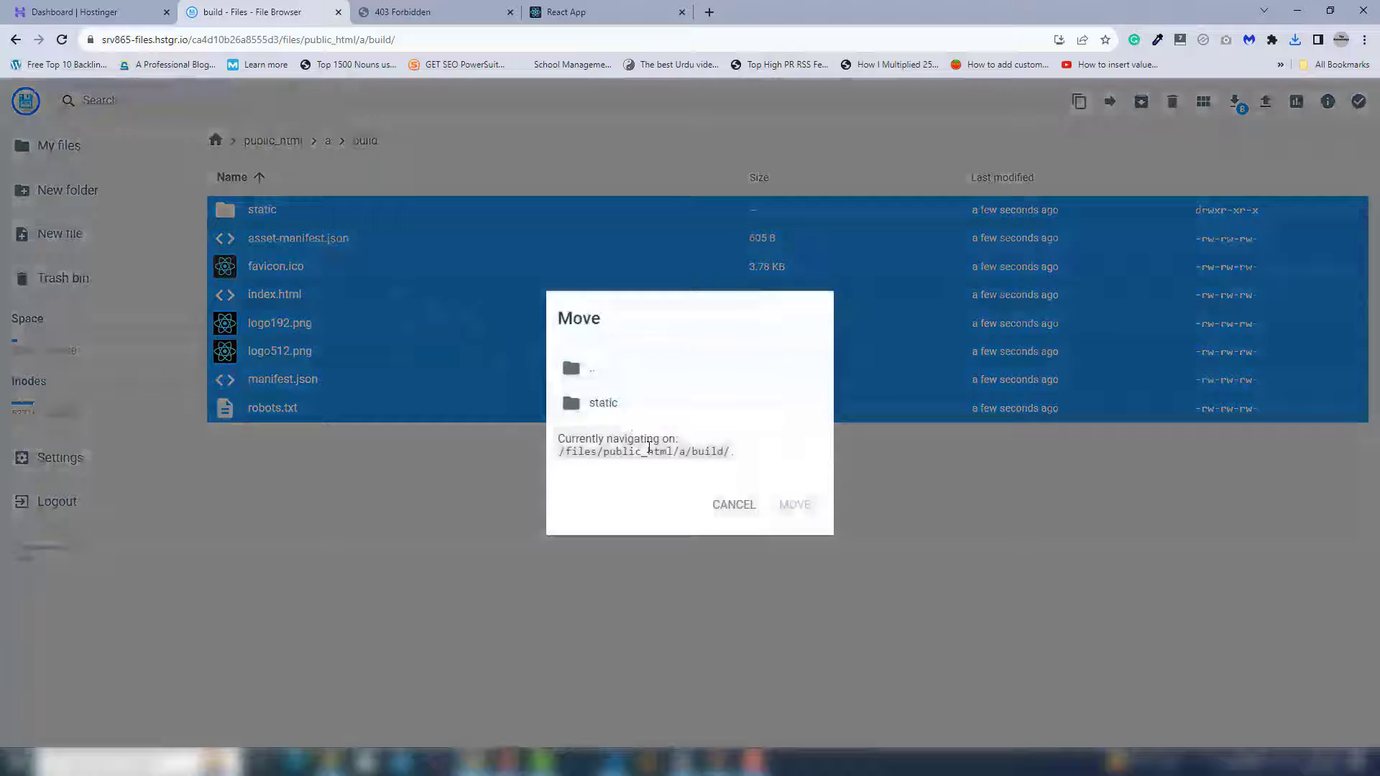
{"action": "double_click", "coordinate": [625, 378]}
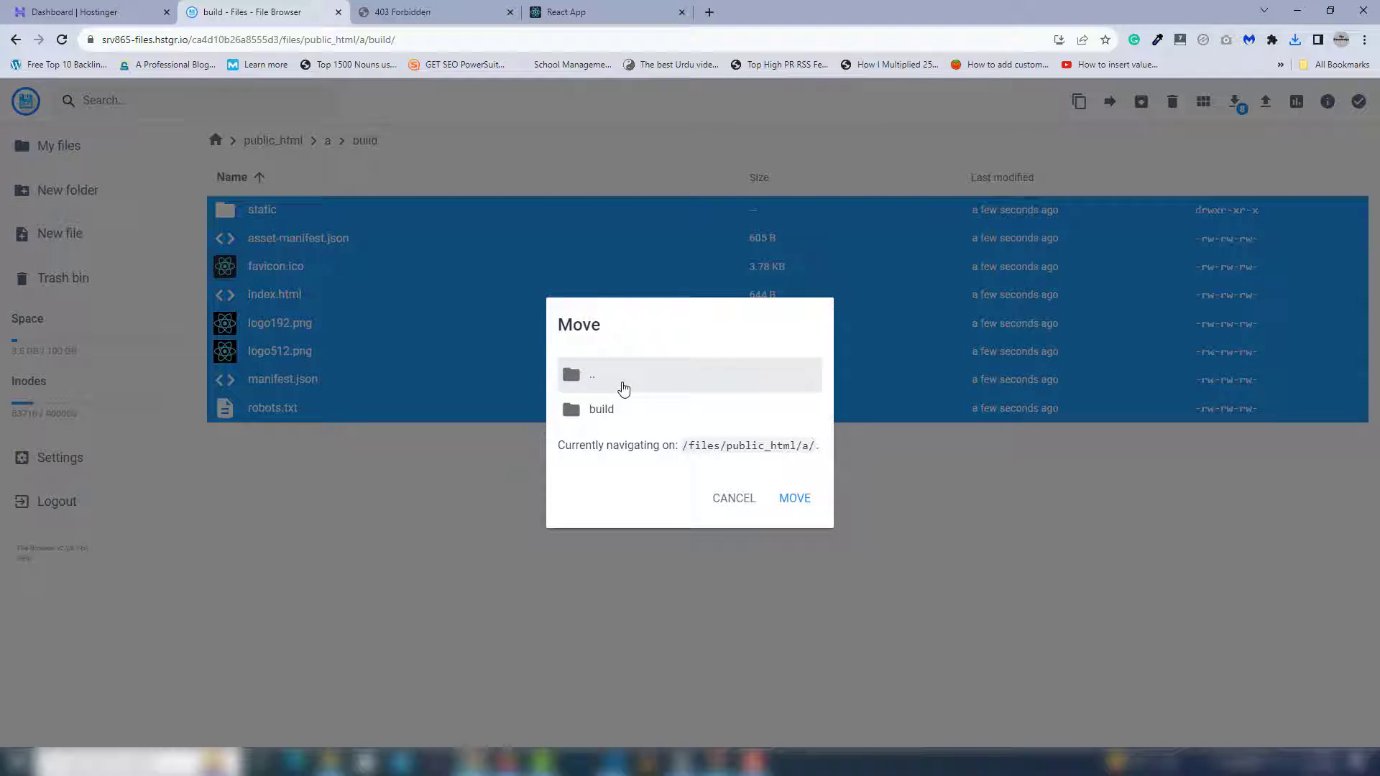
{"action": "double_click", "coordinate": [622, 383]}
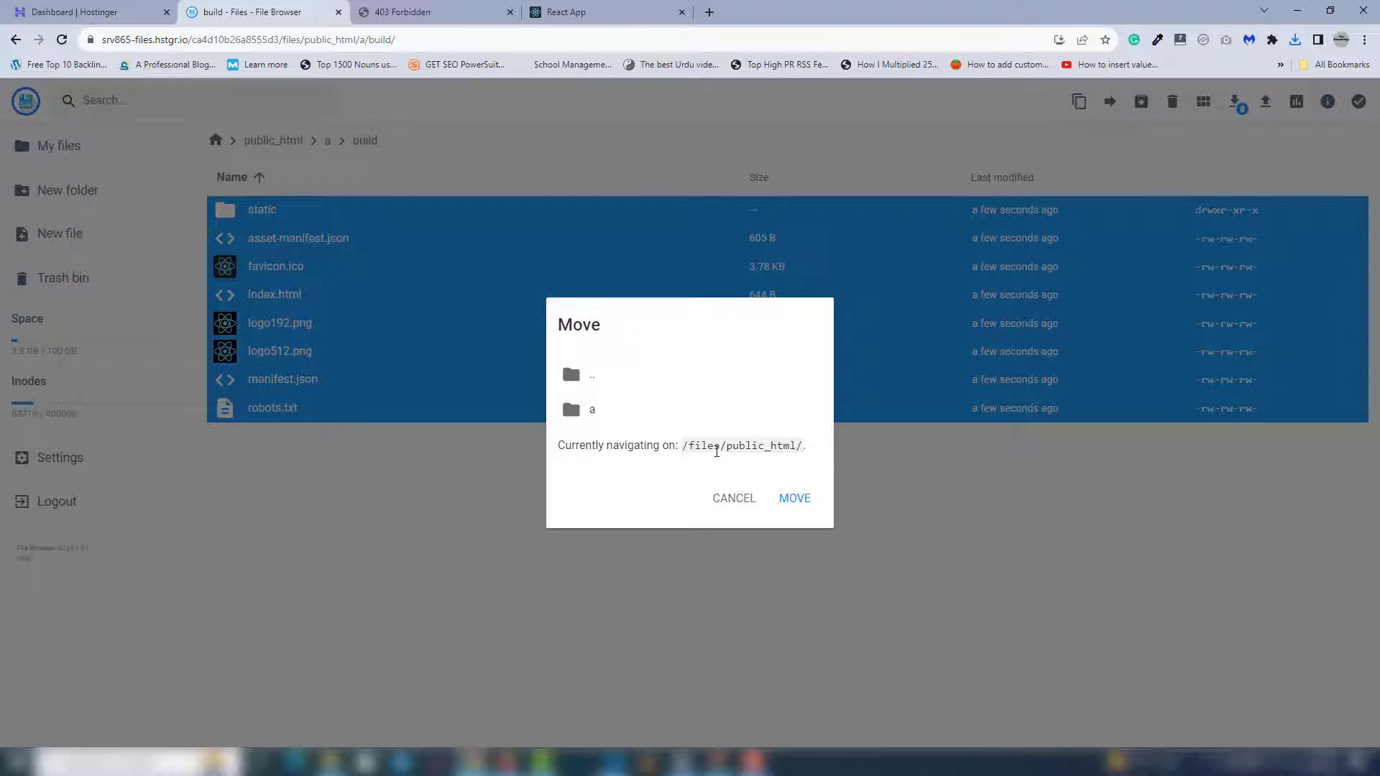
{"action": "left_click", "coordinate": [795, 501]}
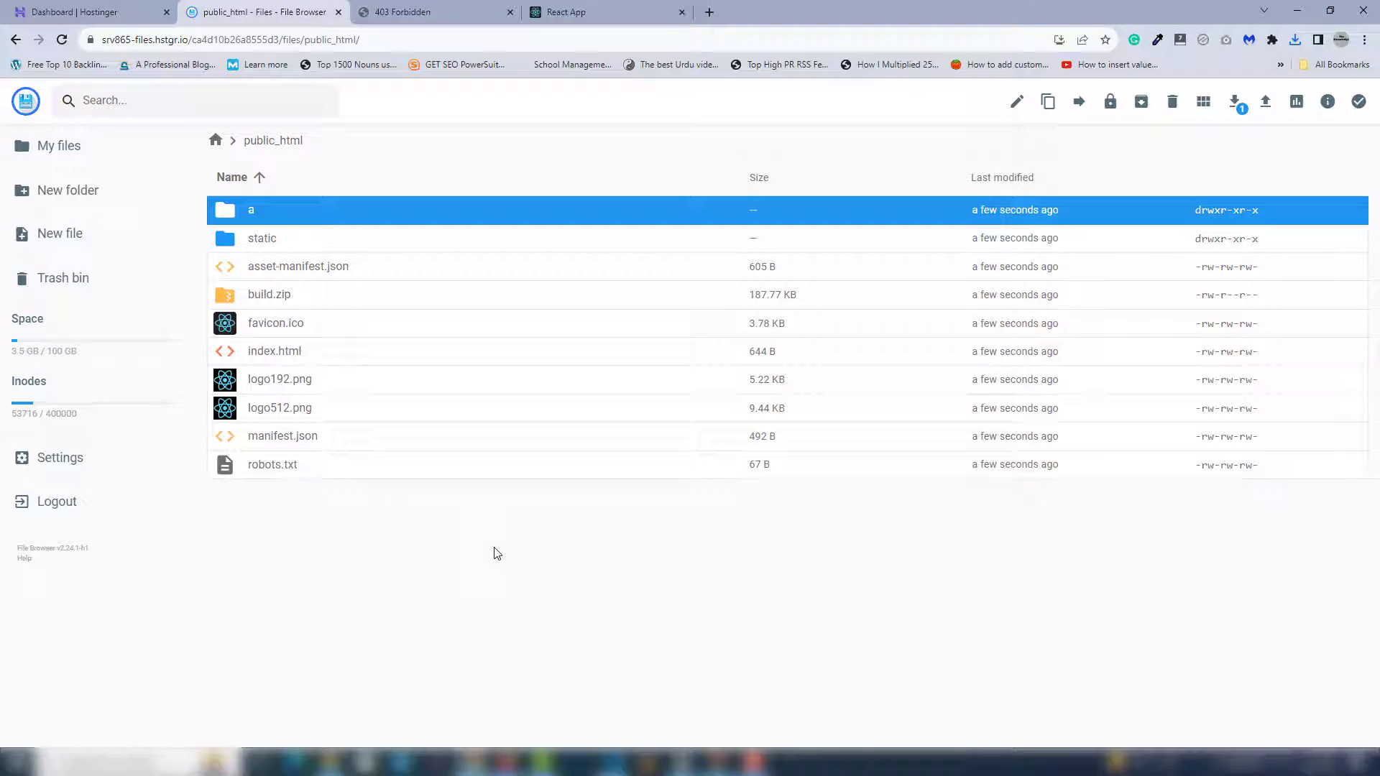
Delete the leftover folder a from public_html.
{"action": "key", "text": "Delete"}
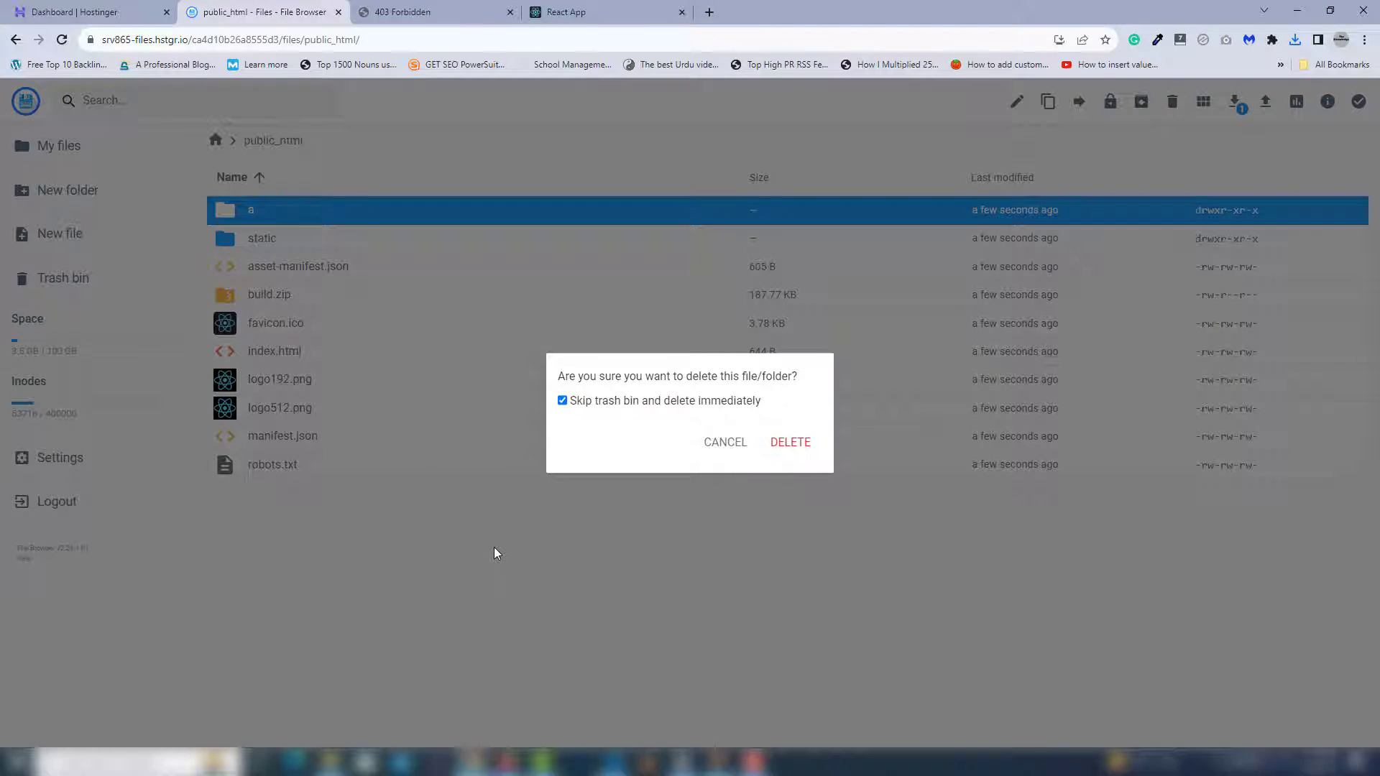
{"action": "left_click", "coordinate": [789, 443]}
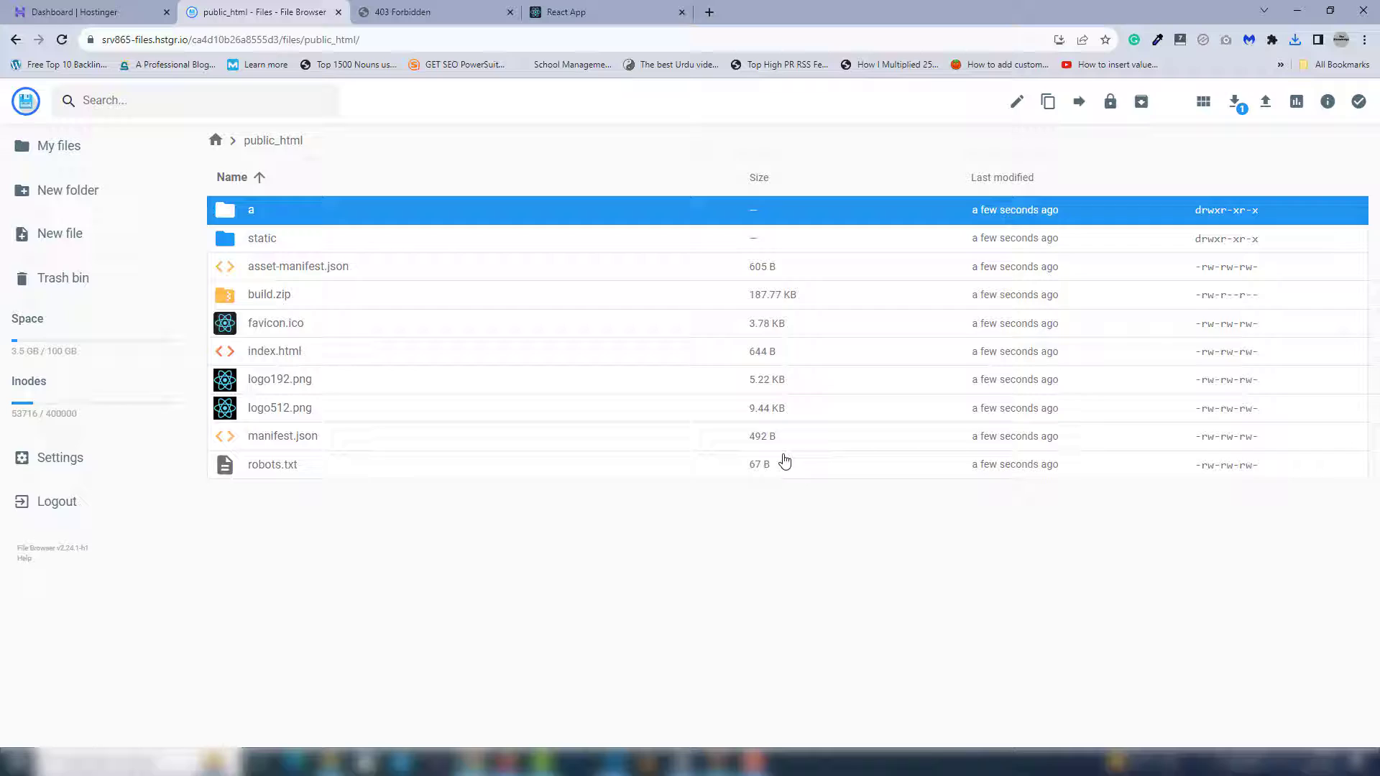
{"action": "left_click", "coordinate": [459, 12]}
{"action": "left_click", "coordinate": [476, 40]}
Reload thehubtuts.com and continue past the Malwarebytes warning to see 'We are Learning ReactJS'.
{"action": "key", "text": "Return"}
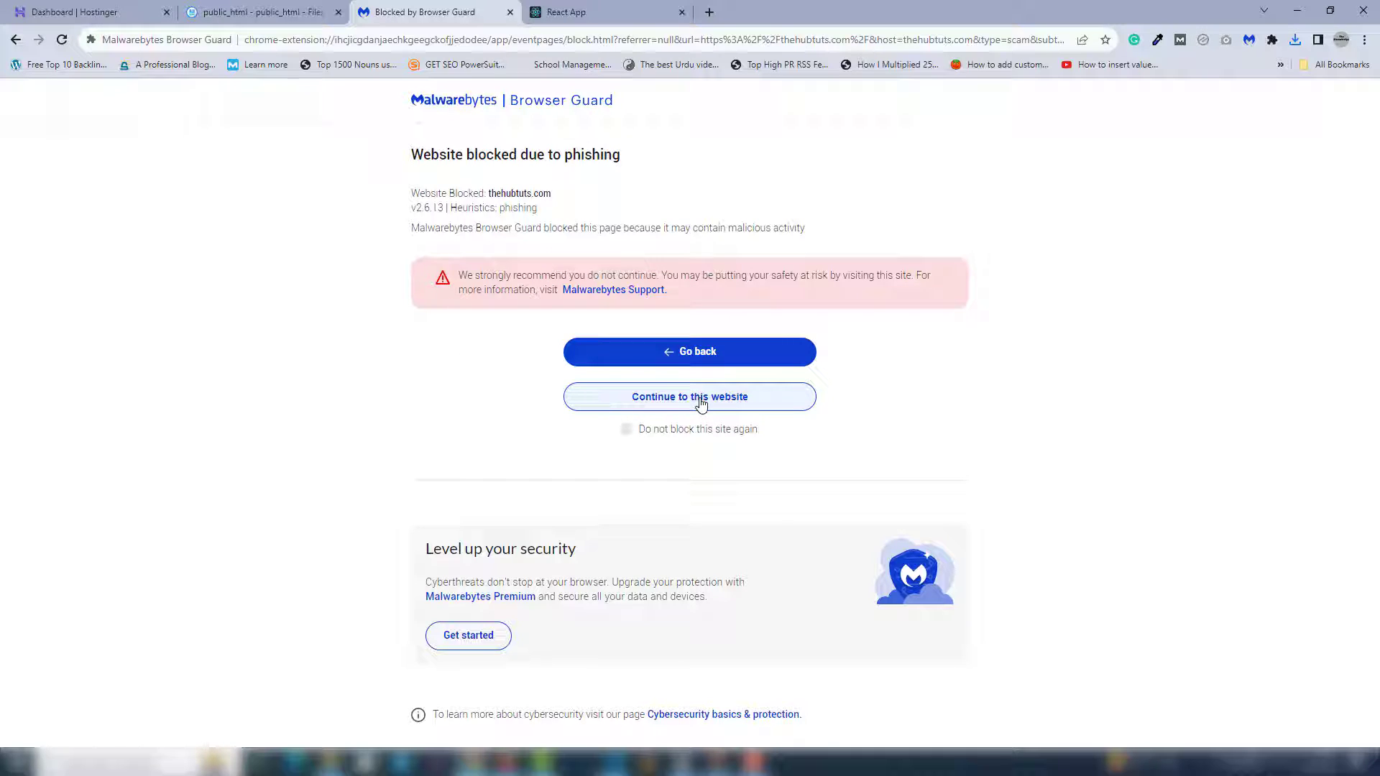
{"action": "left_click", "coordinate": [701, 400]}
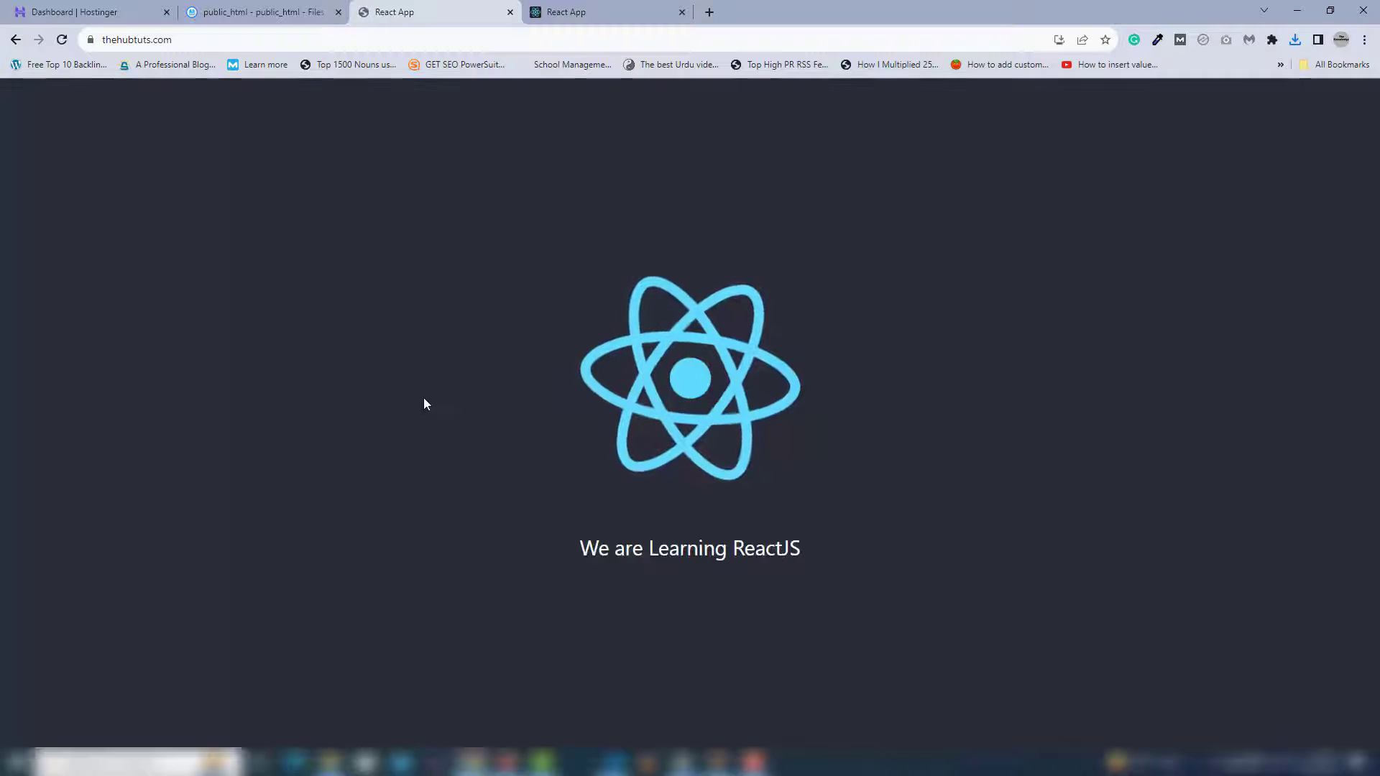